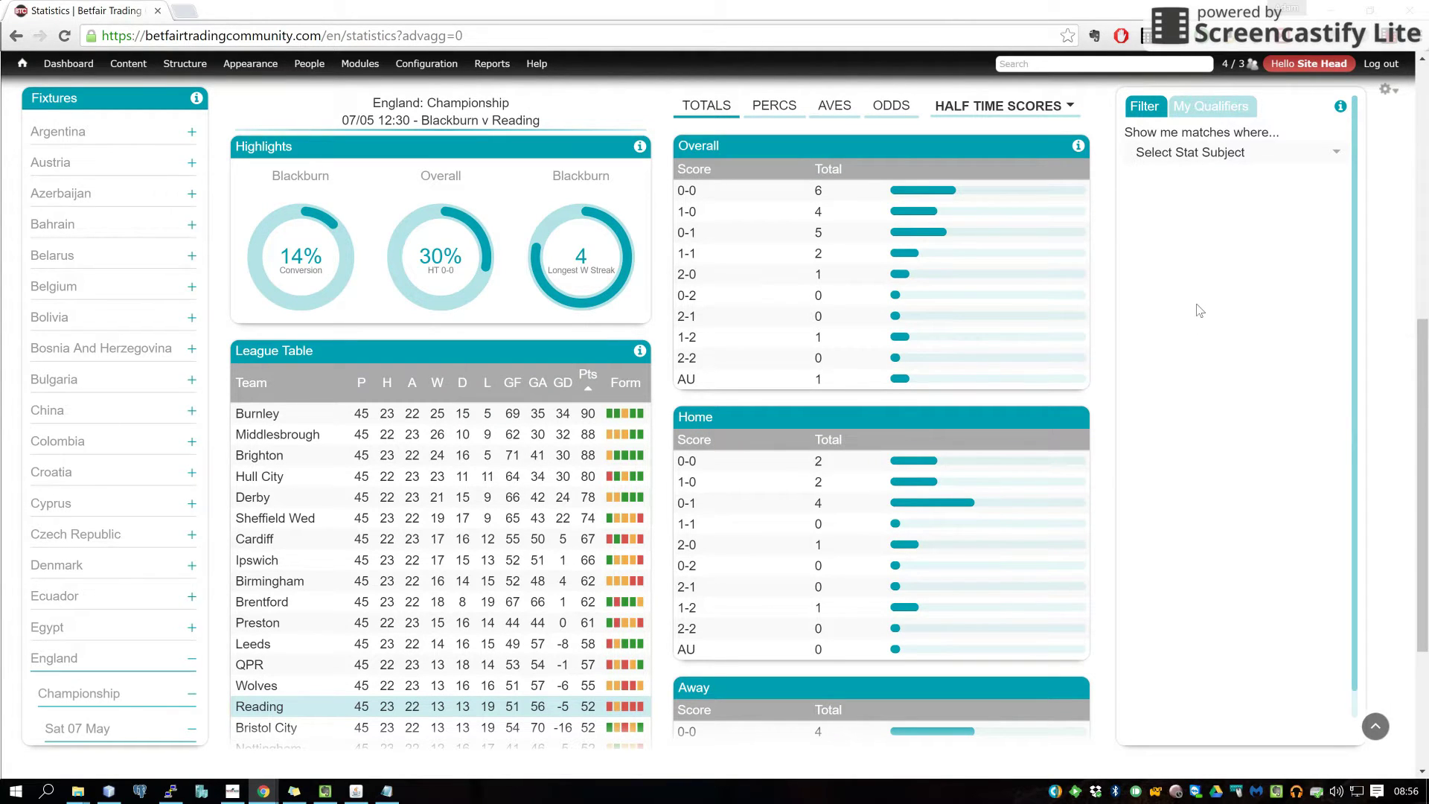
- Build a combined filter stat from the Overall percentage goal times Goals 0-10 and Goals 11-20
{"action": "left_click", "coordinate": [1225, 158]}
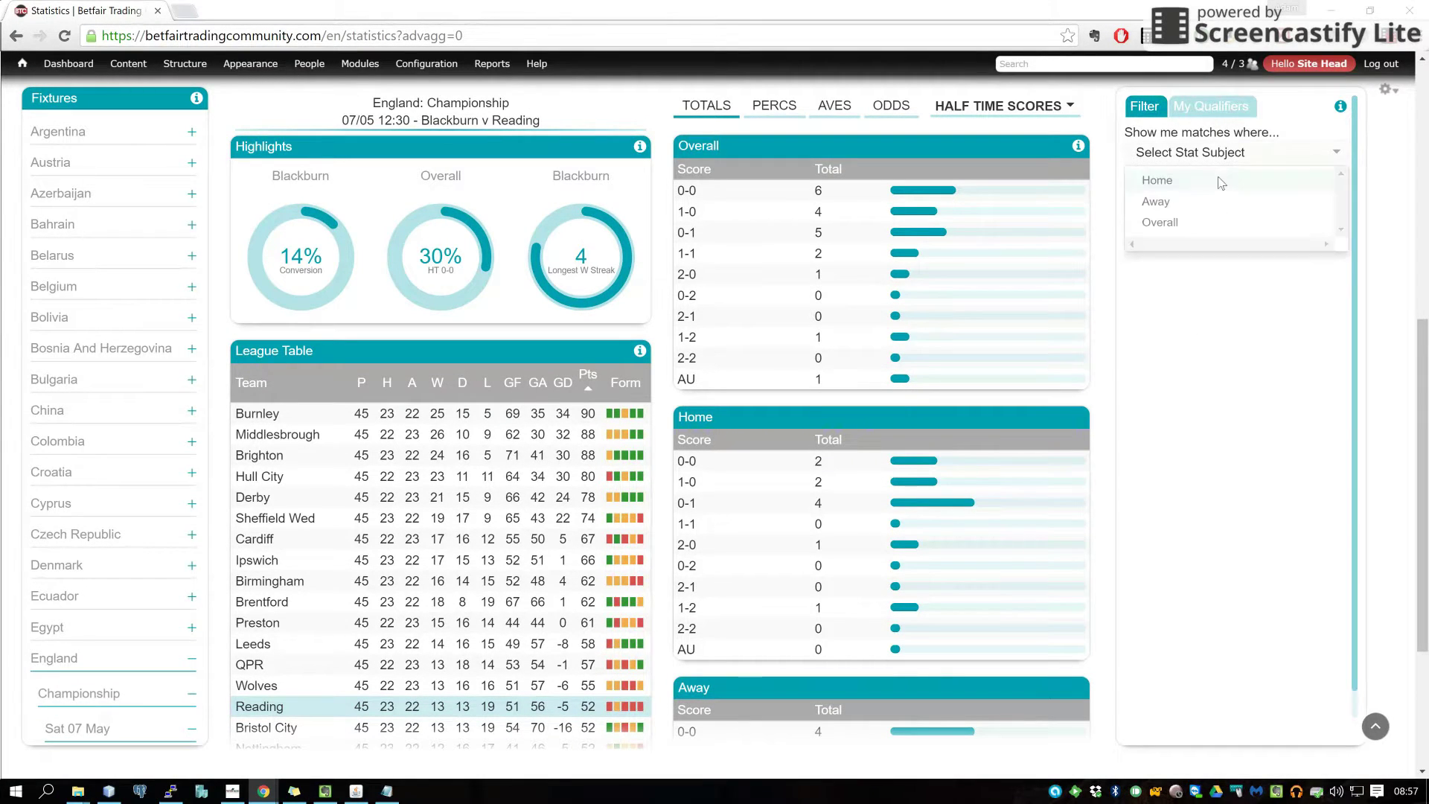
{"action": "left_click", "coordinate": [1197, 223]}
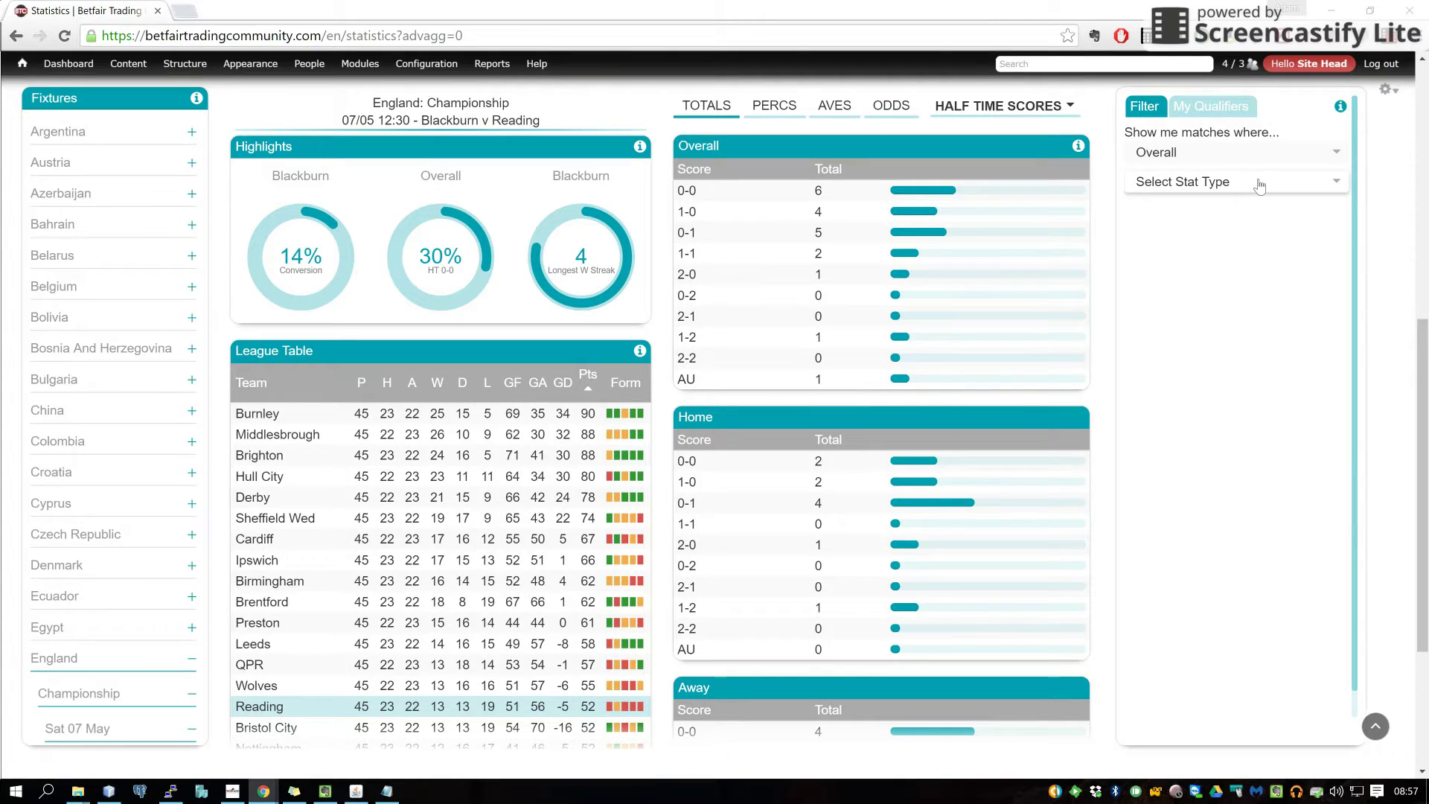
{"action": "left_click", "coordinate": [1259, 186]}
{"action": "left_click", "coordinate": [1206, 233]}
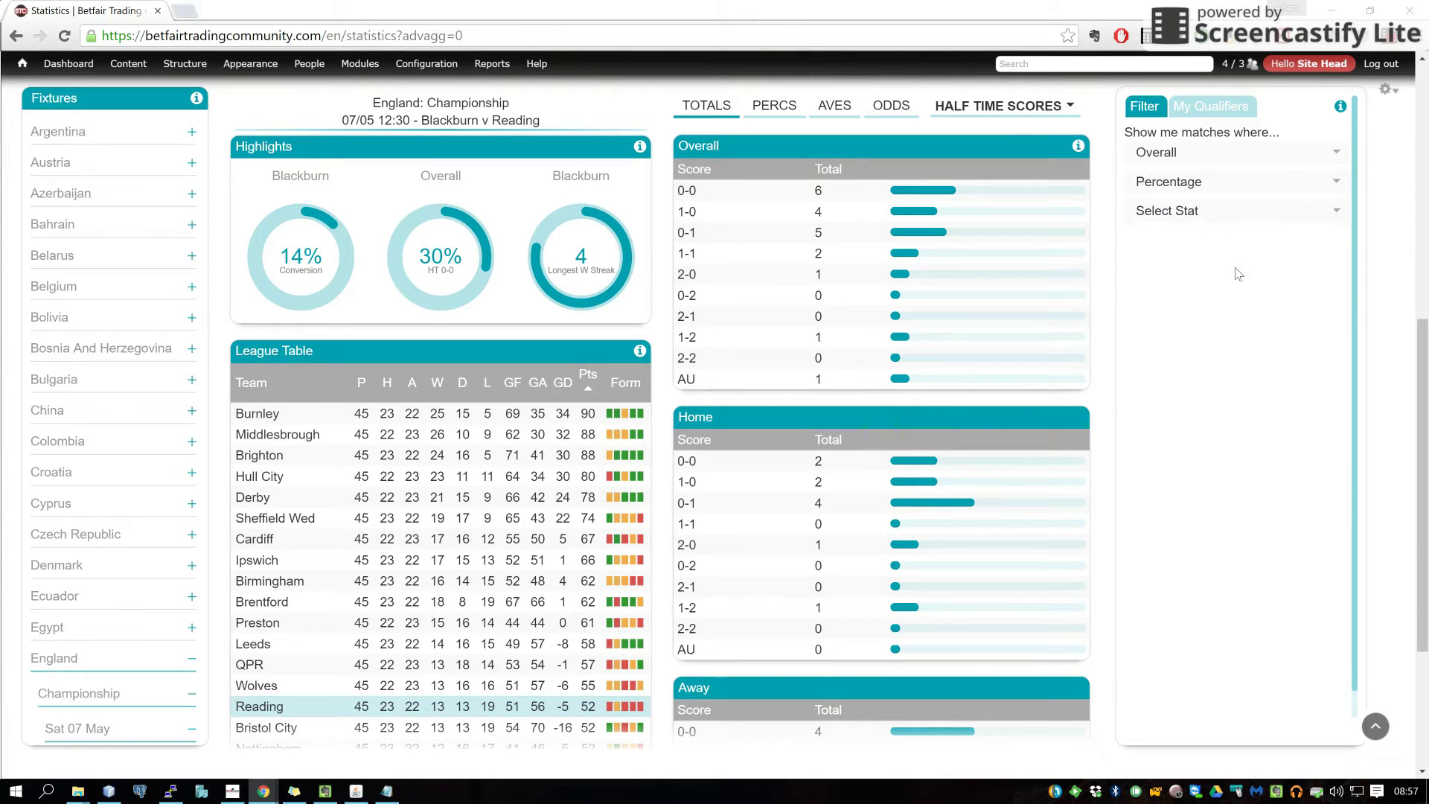
{"action": "left_click", "coordinate": [1232, 216]}
{"action": "type", "text": "goal times"}
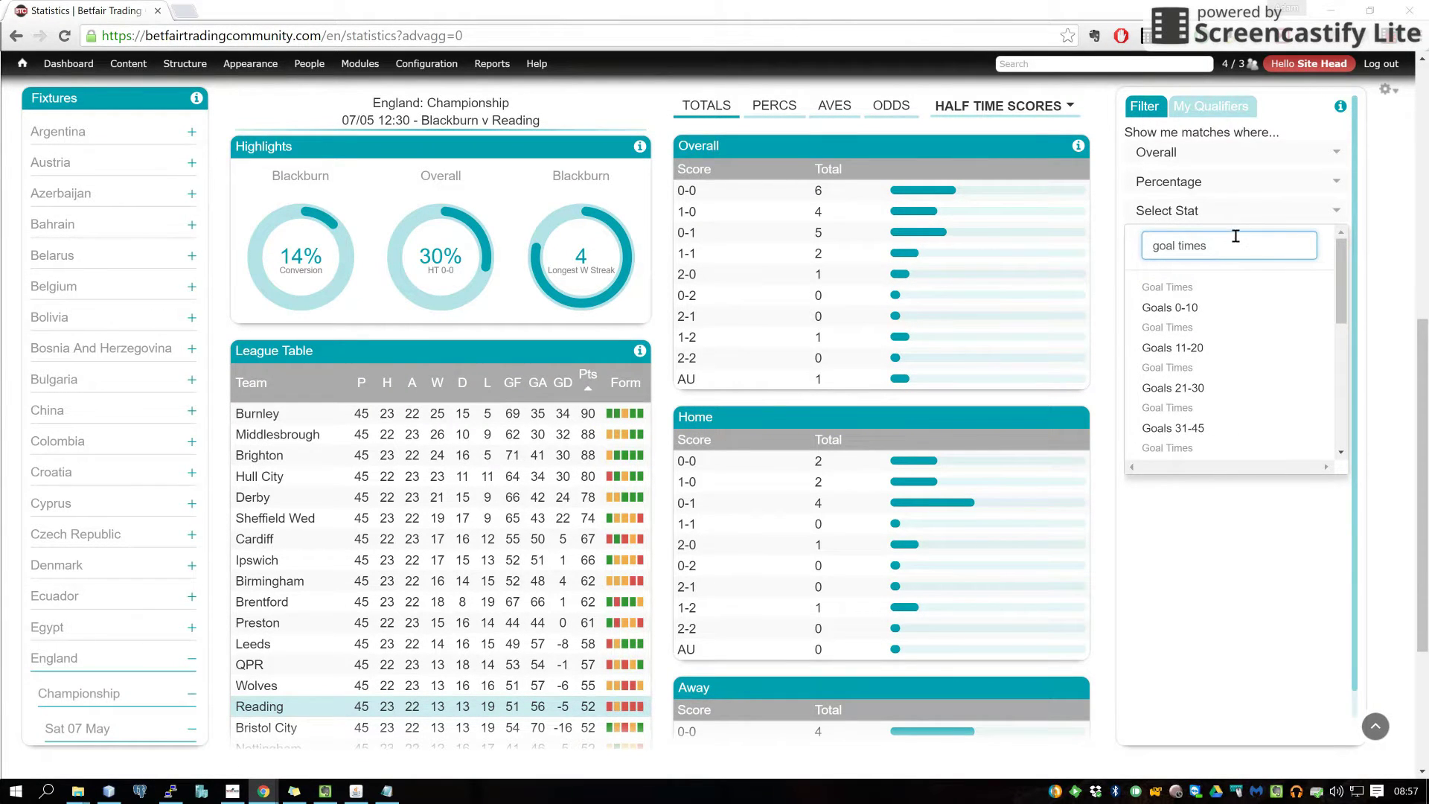
{"action": "left_click", "coordinate": [1232, 311]}
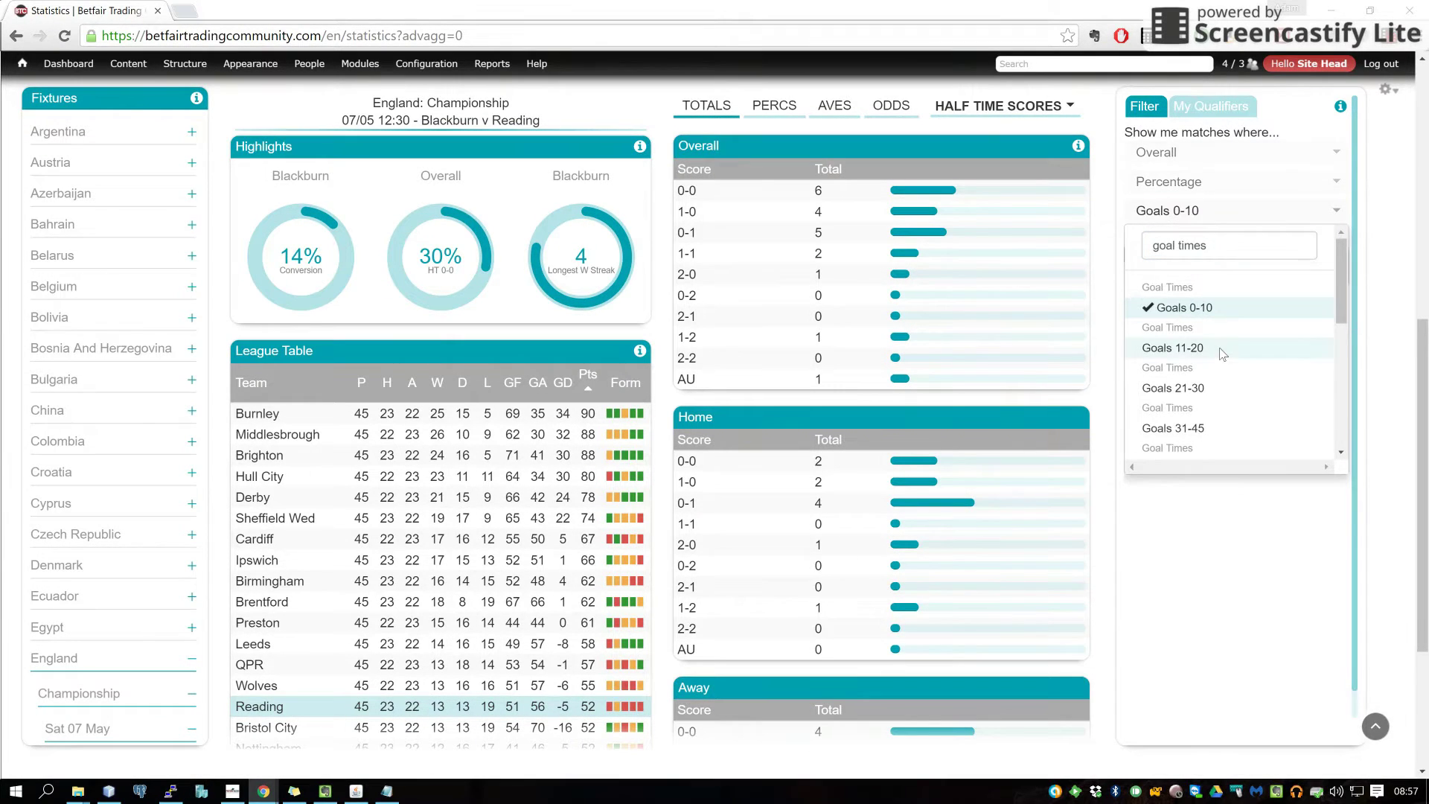
{"action": "left_click", "coordinate": [1221, 351]}
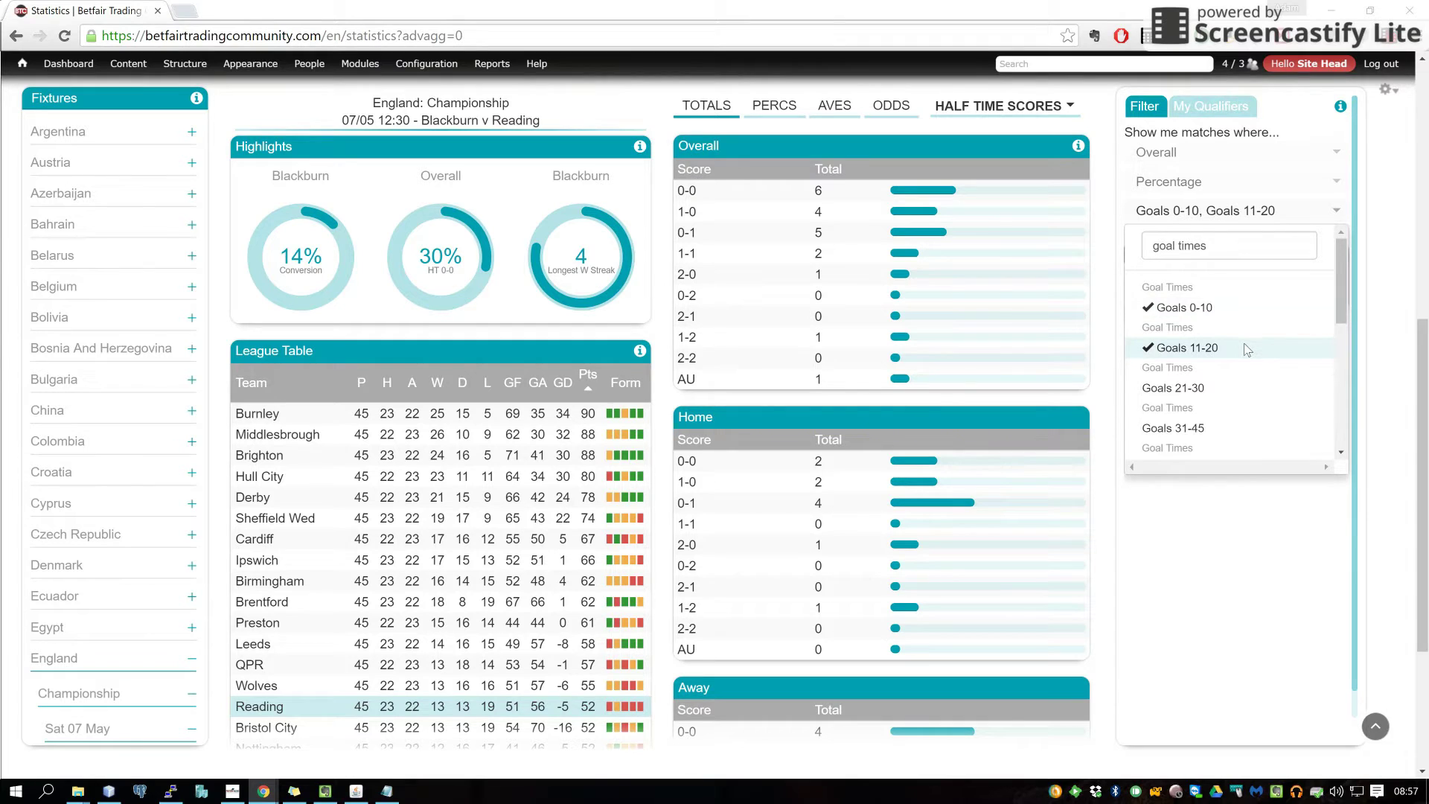
{"action": "left_click", "coordinate": [1242, 520]}
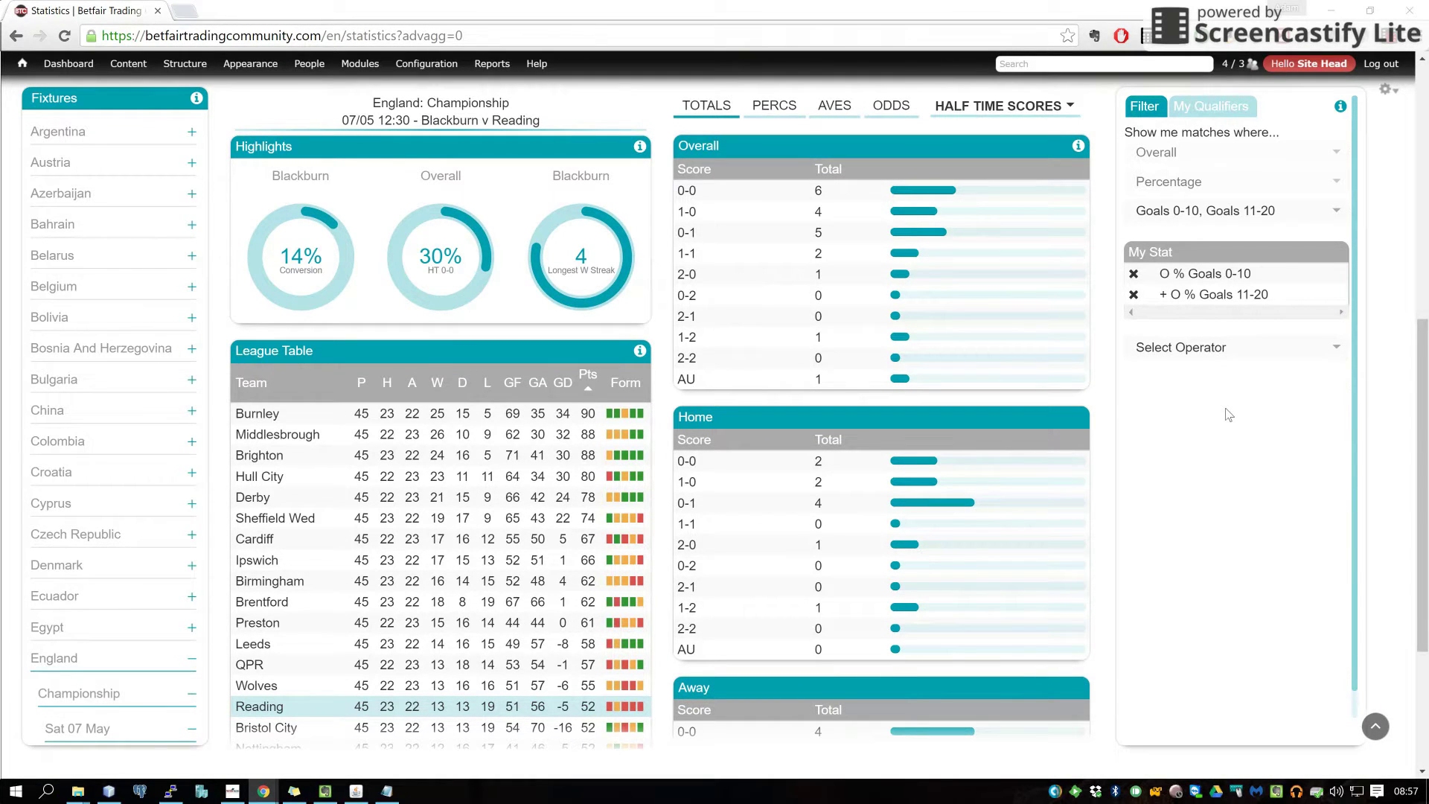
- Require the combined percentage stat to be less than 5, add it to the criteria list and apply the filter
{"action": "left_click", "coordinate": [1232, 349]}
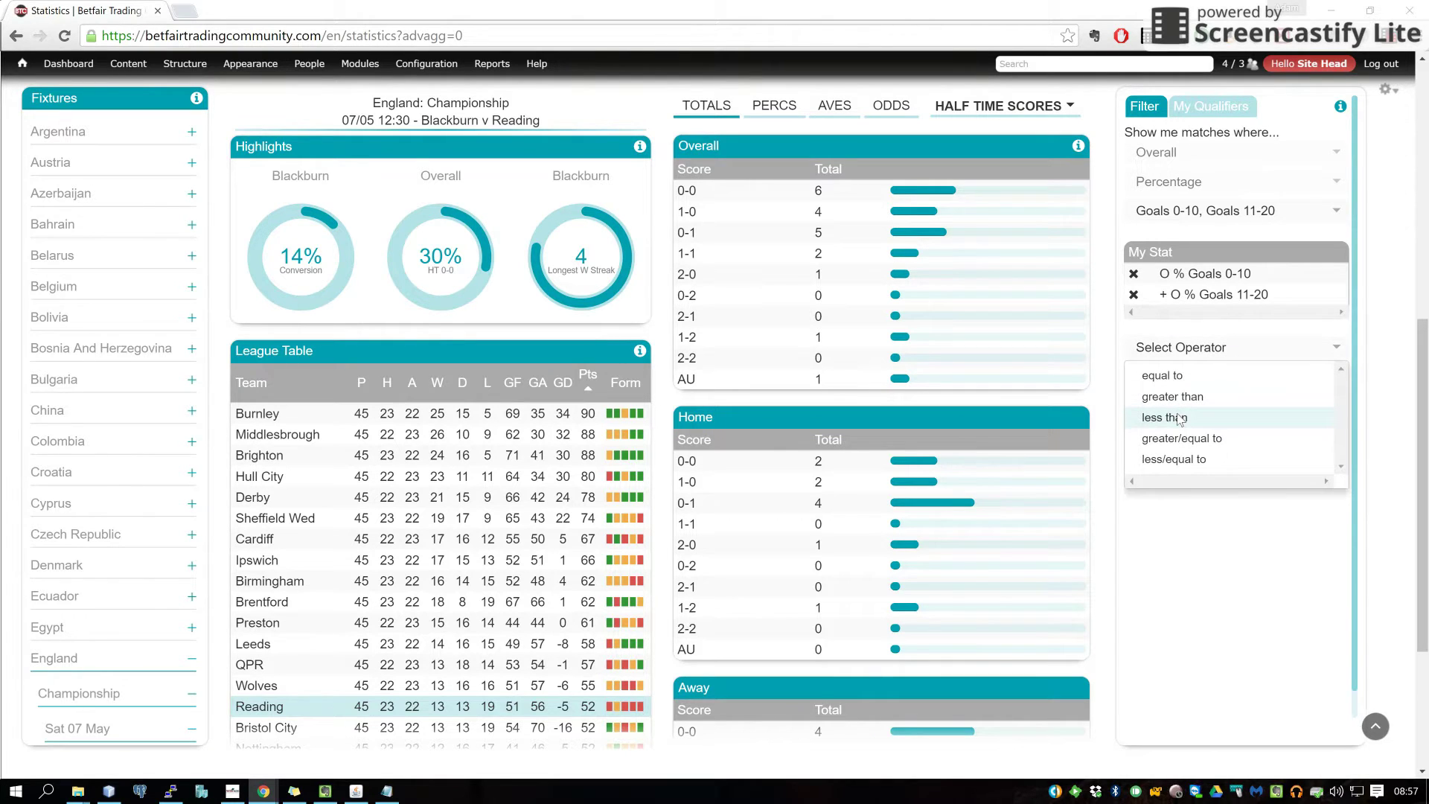
{"action": "left_click", "coordinate": [1241, 415]}
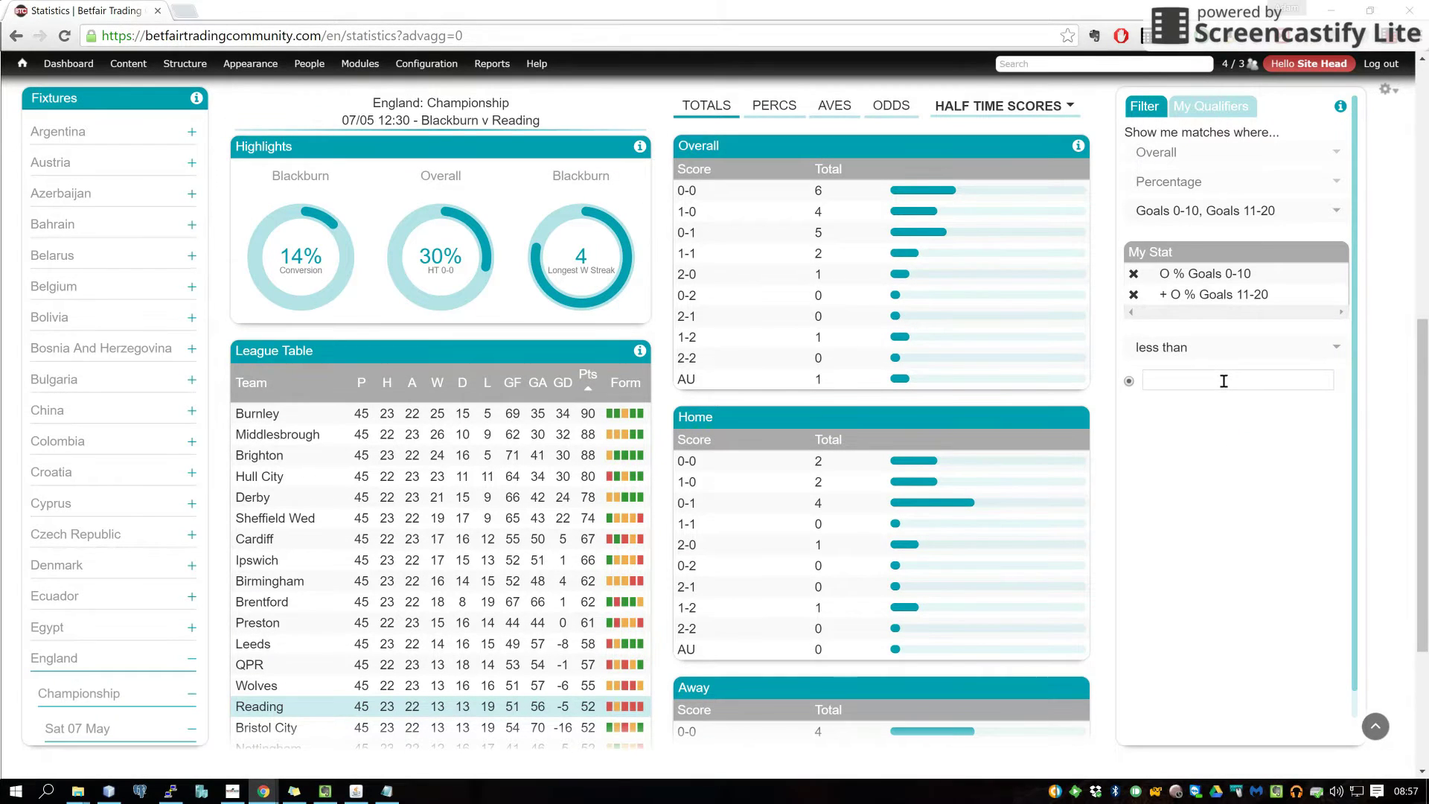
{"action": "type", "text": "5"}
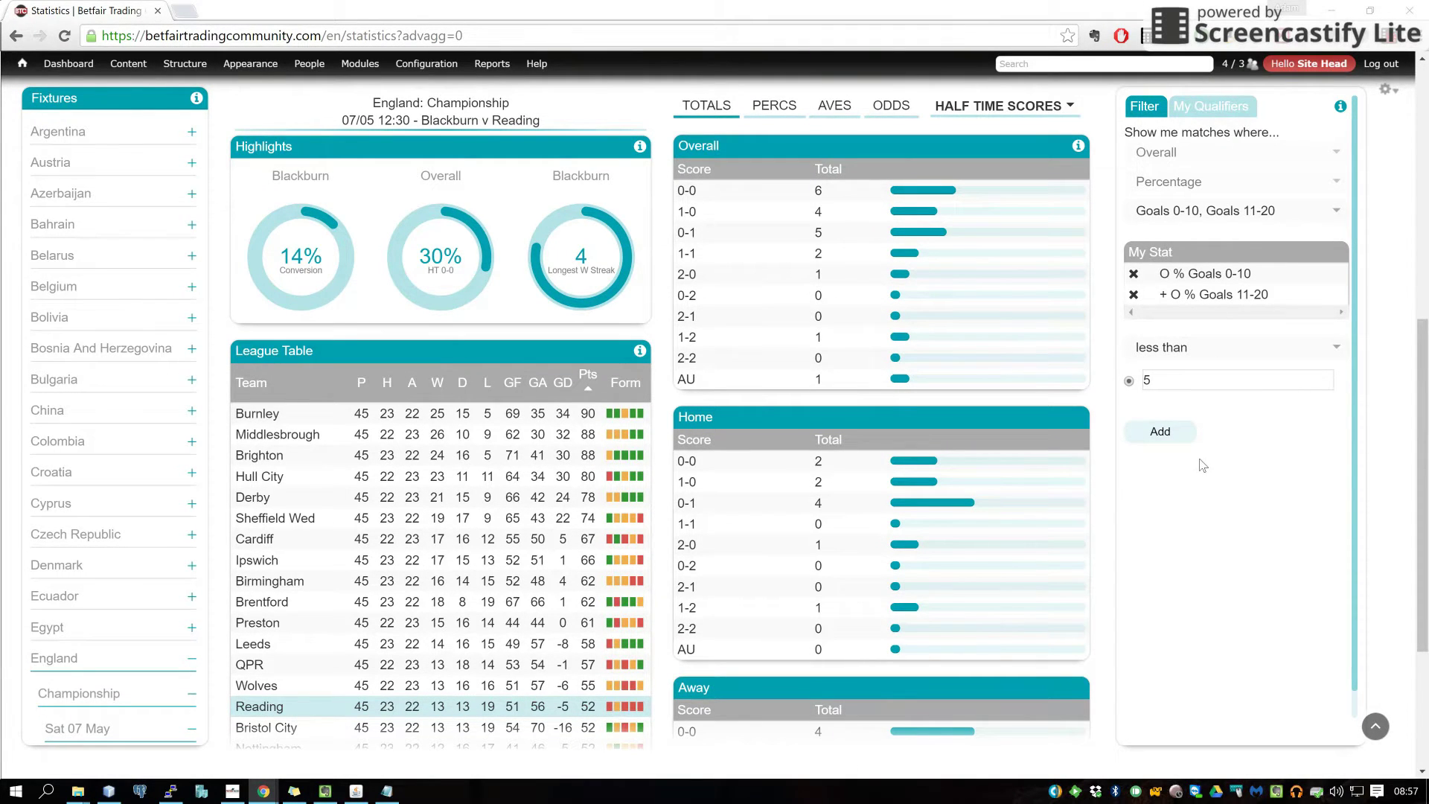
{"action": "left_click", "coordinate": [1188, 438]}
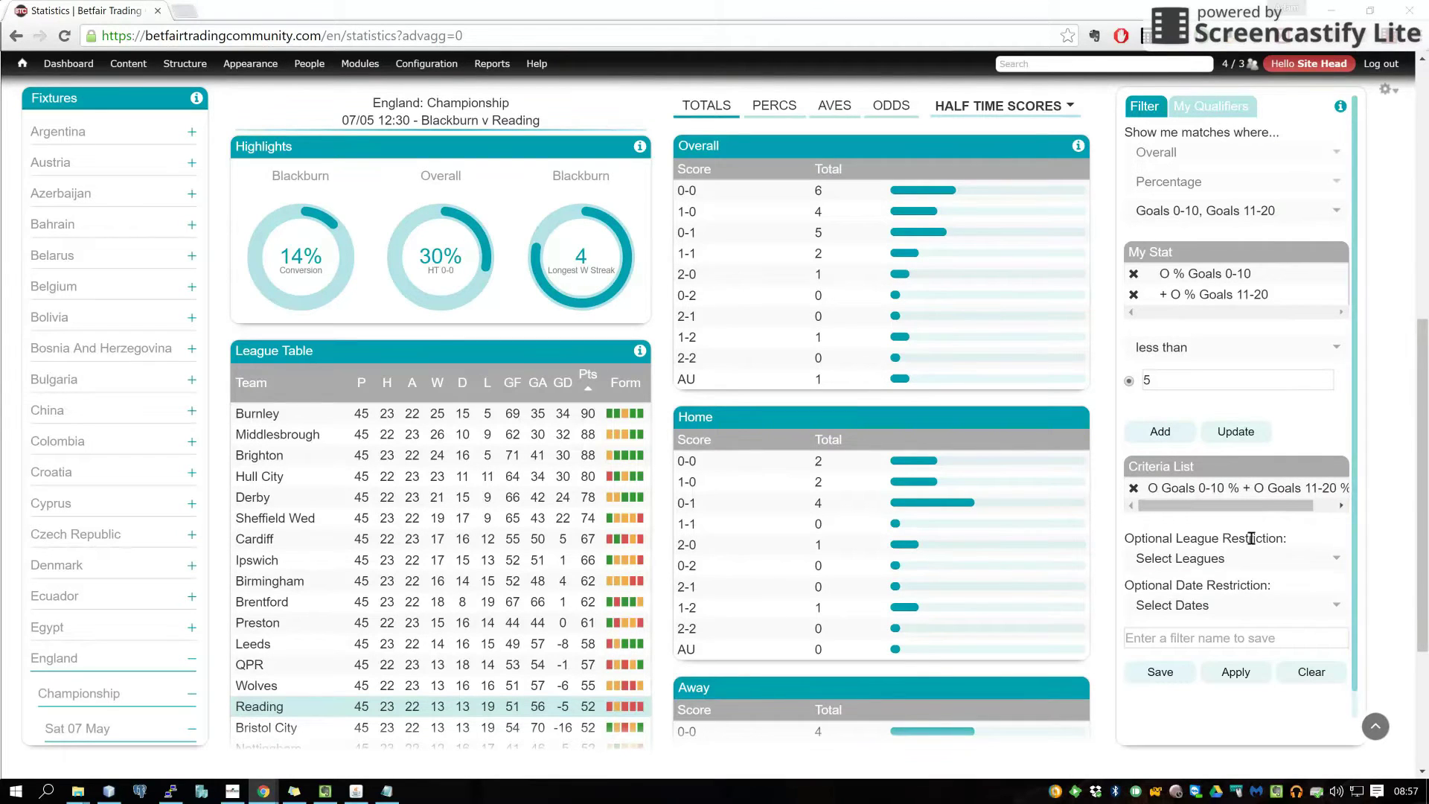
{"action": "left_click", "coordinate": [1238, 674]}
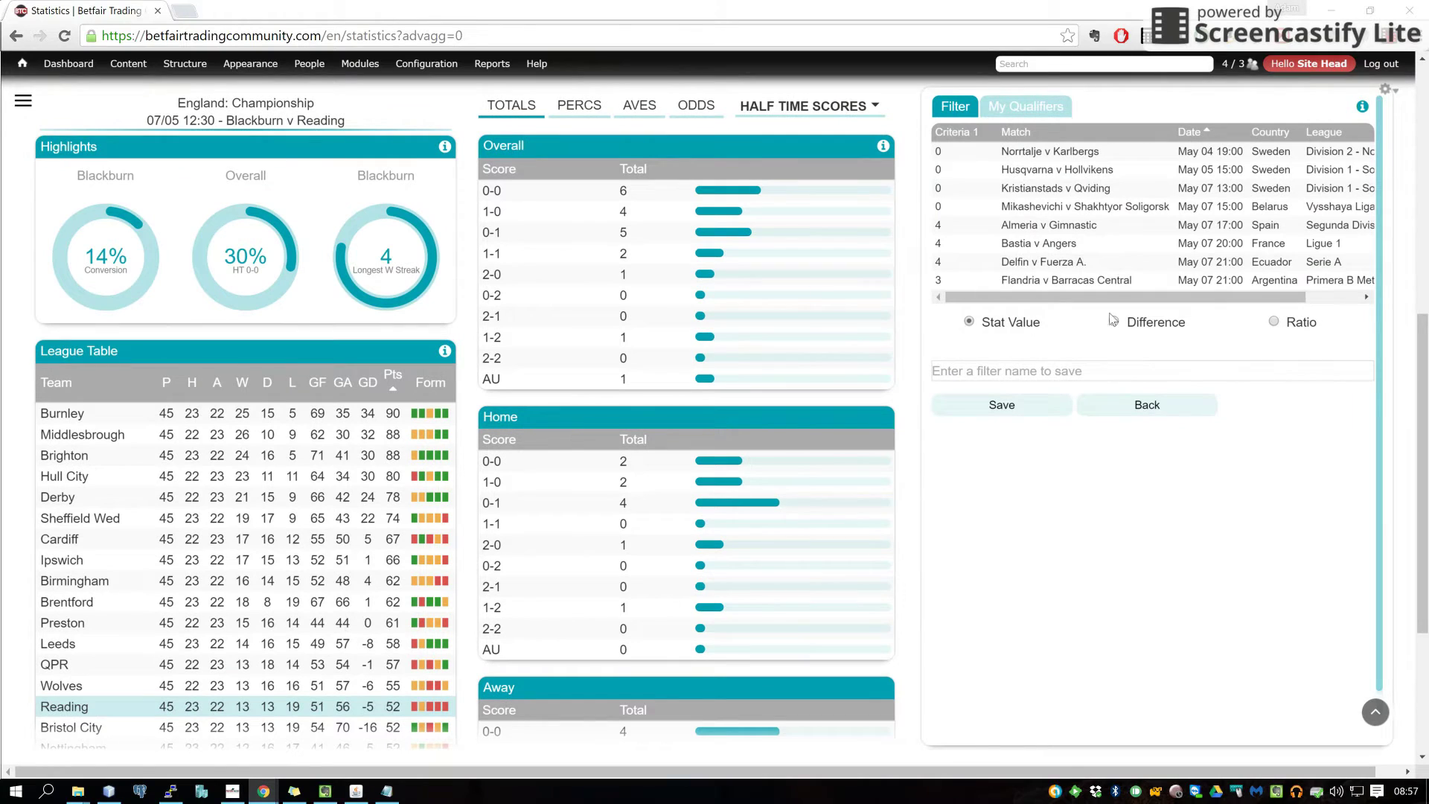
- Sort the filtered matches by Criteria 1 in ascending order and review their date, country and league columns
{"action": "left_click", "coordinate": [959, 134]}
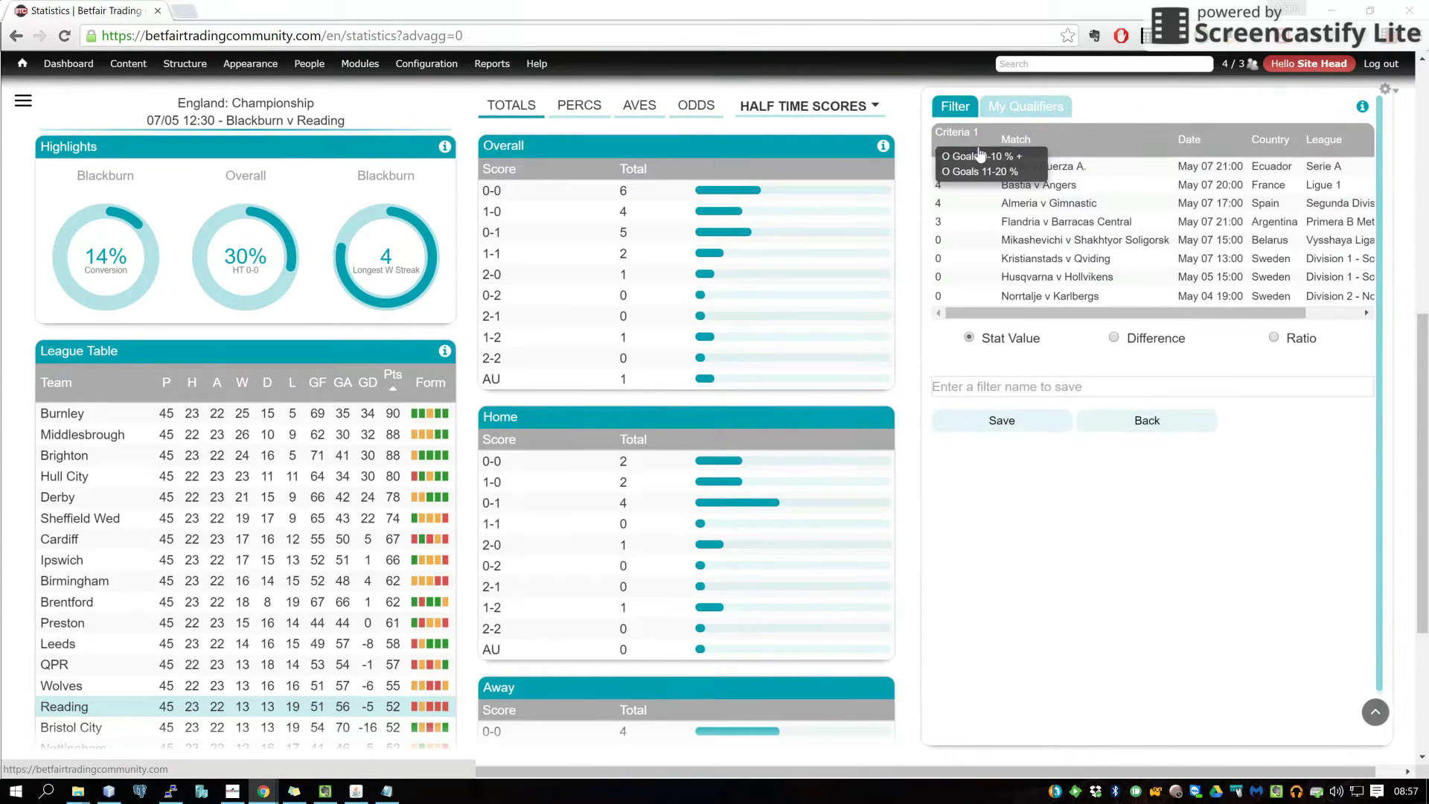
{"action": "left_click", "coordinate": [962, 135]}
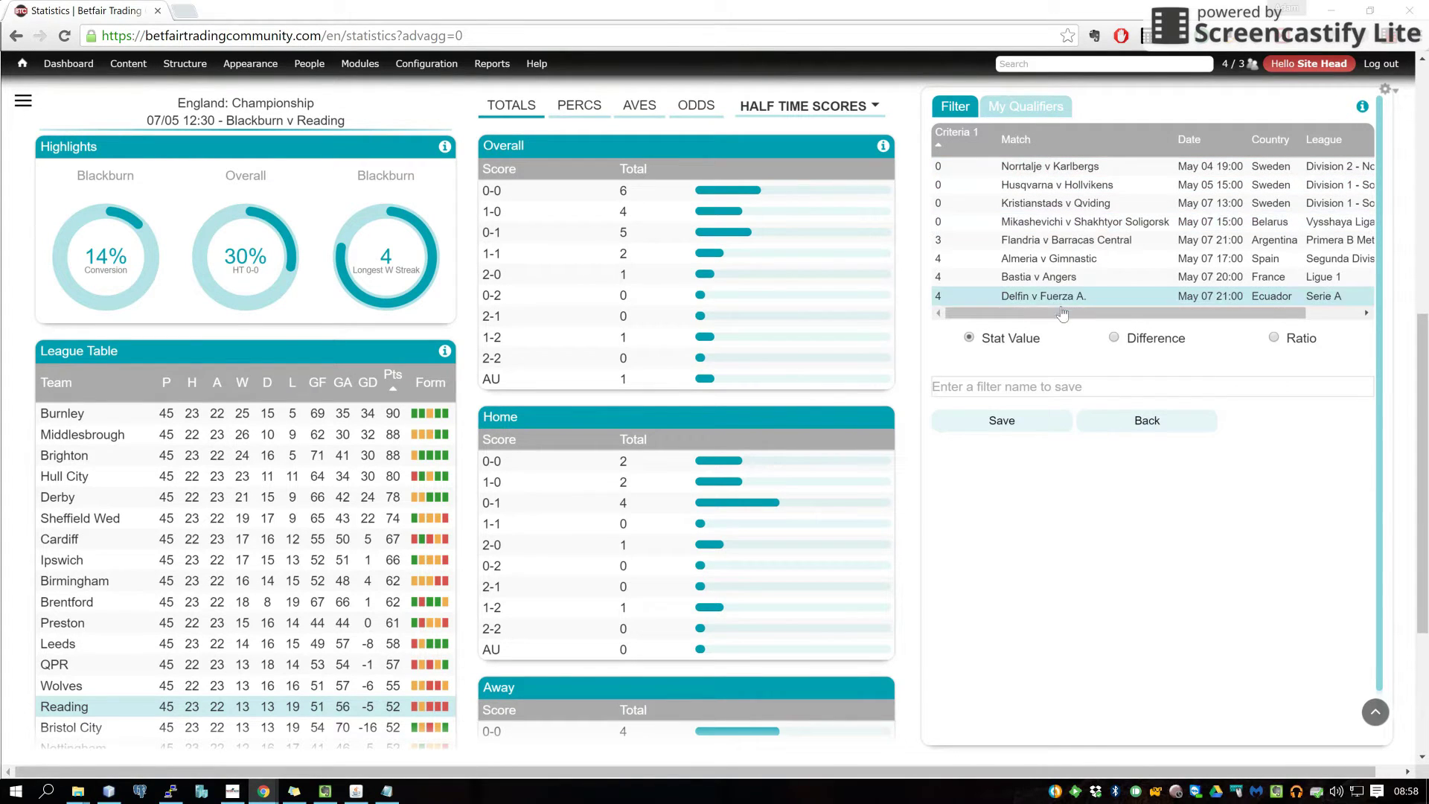
{"action": "left_click_drag", "start_coordinate": [1063, 313], "coordinate": [1118, 313]}
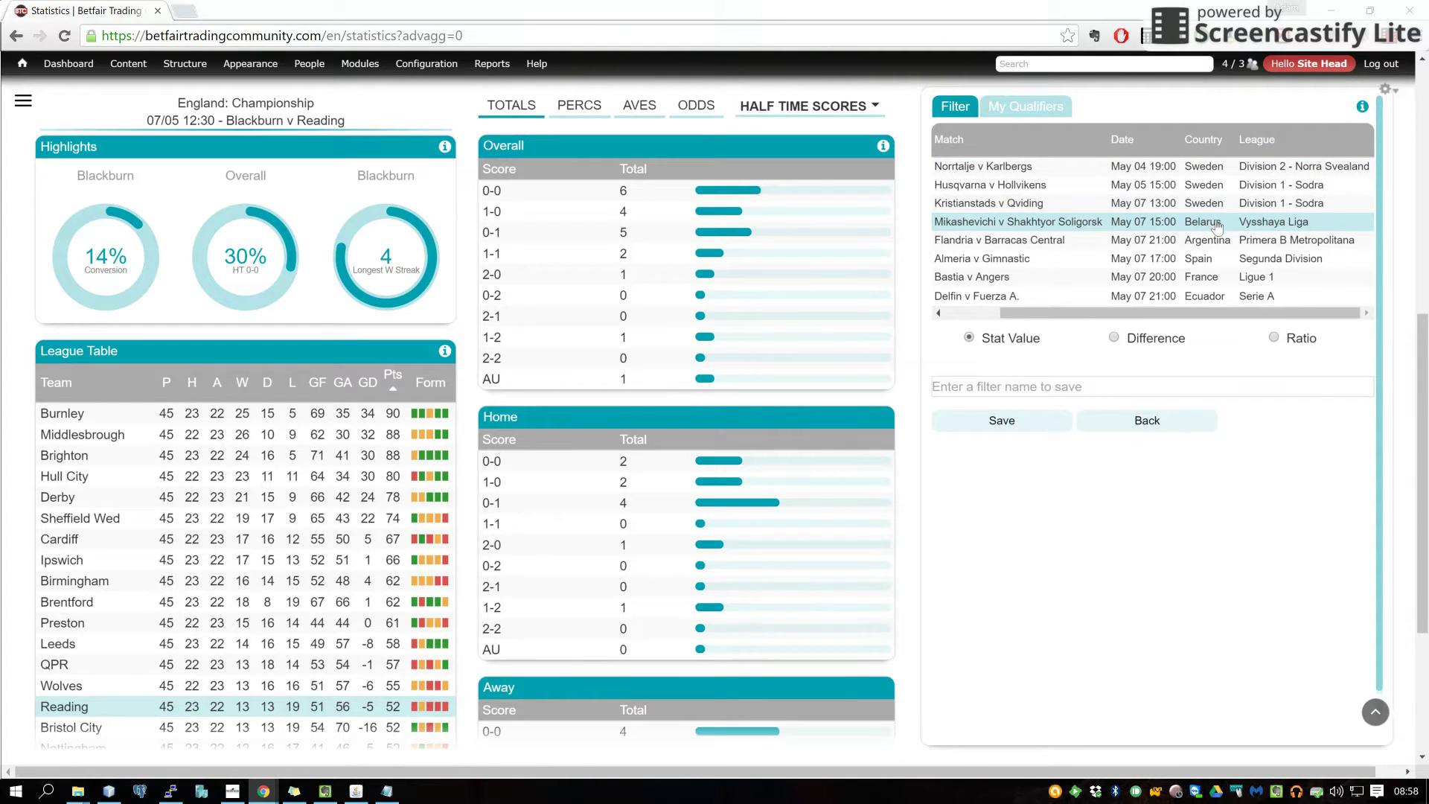
{"action": "left_click_drag", "start_coordinate": [1112, 313], "coordinate": [1057, 328]}
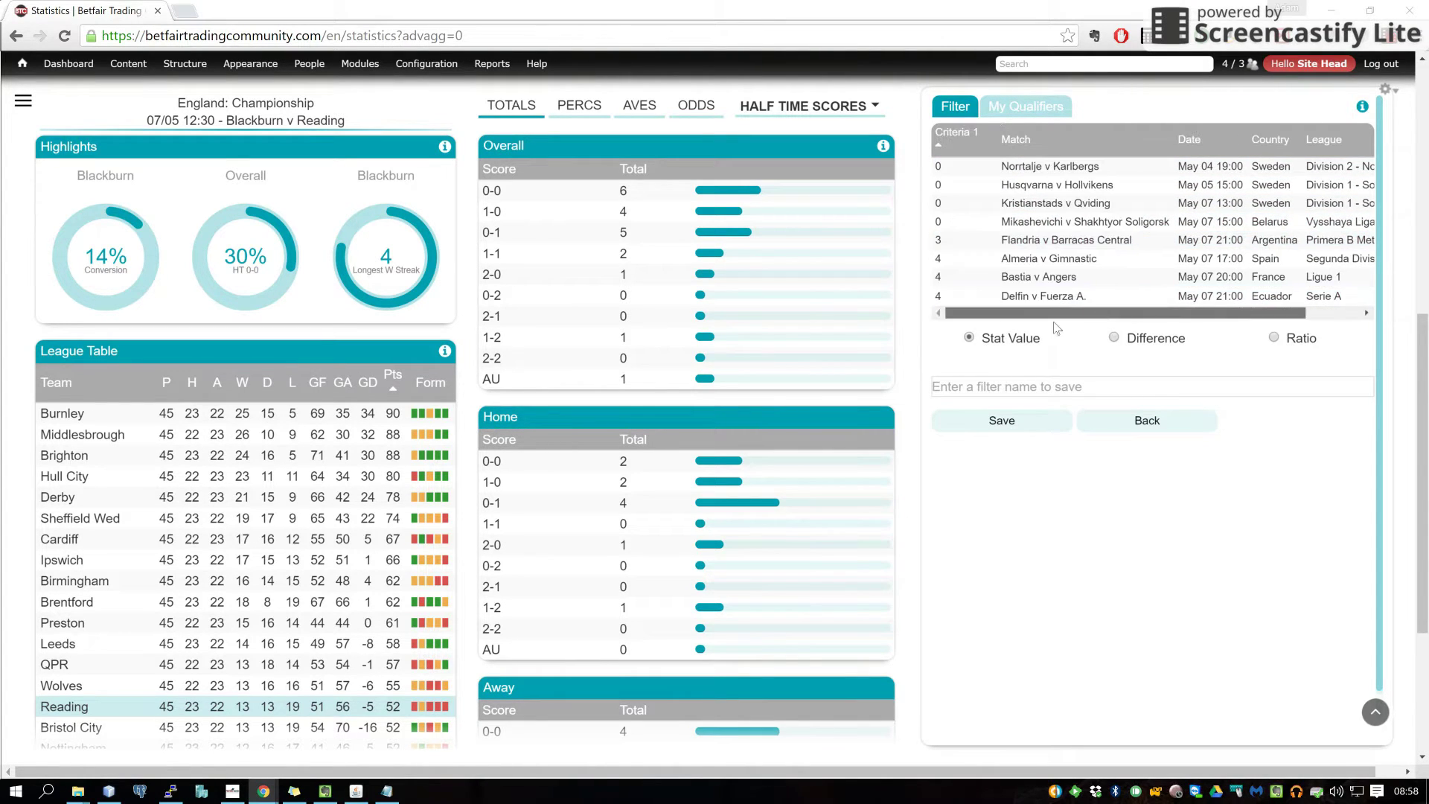
- Show the goal times percentages for the Flandria v Barracas Central match
{"action": "left_click", "coordinate": [1025, 241]}
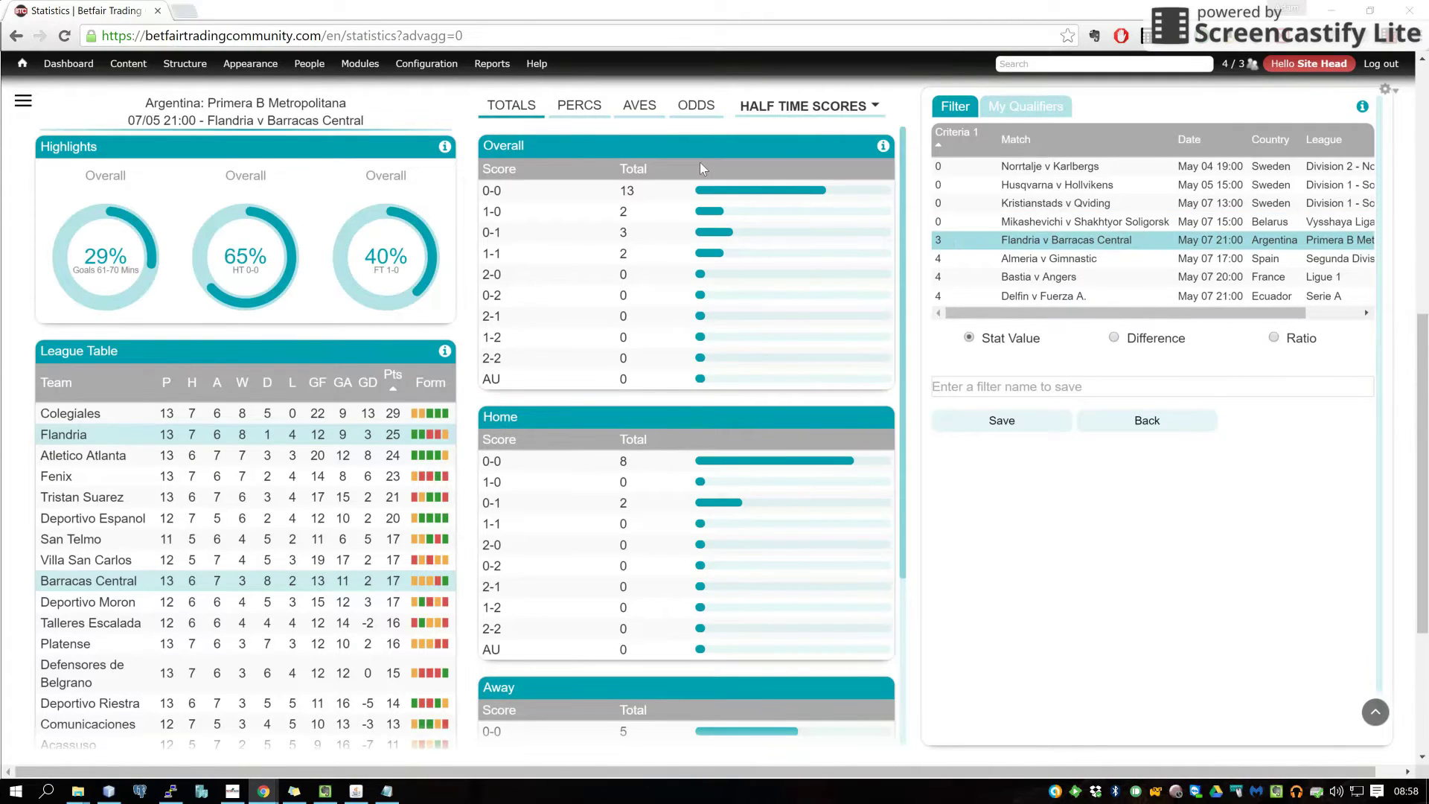
{"action": "left_click", "coordinate": [582, 108]}
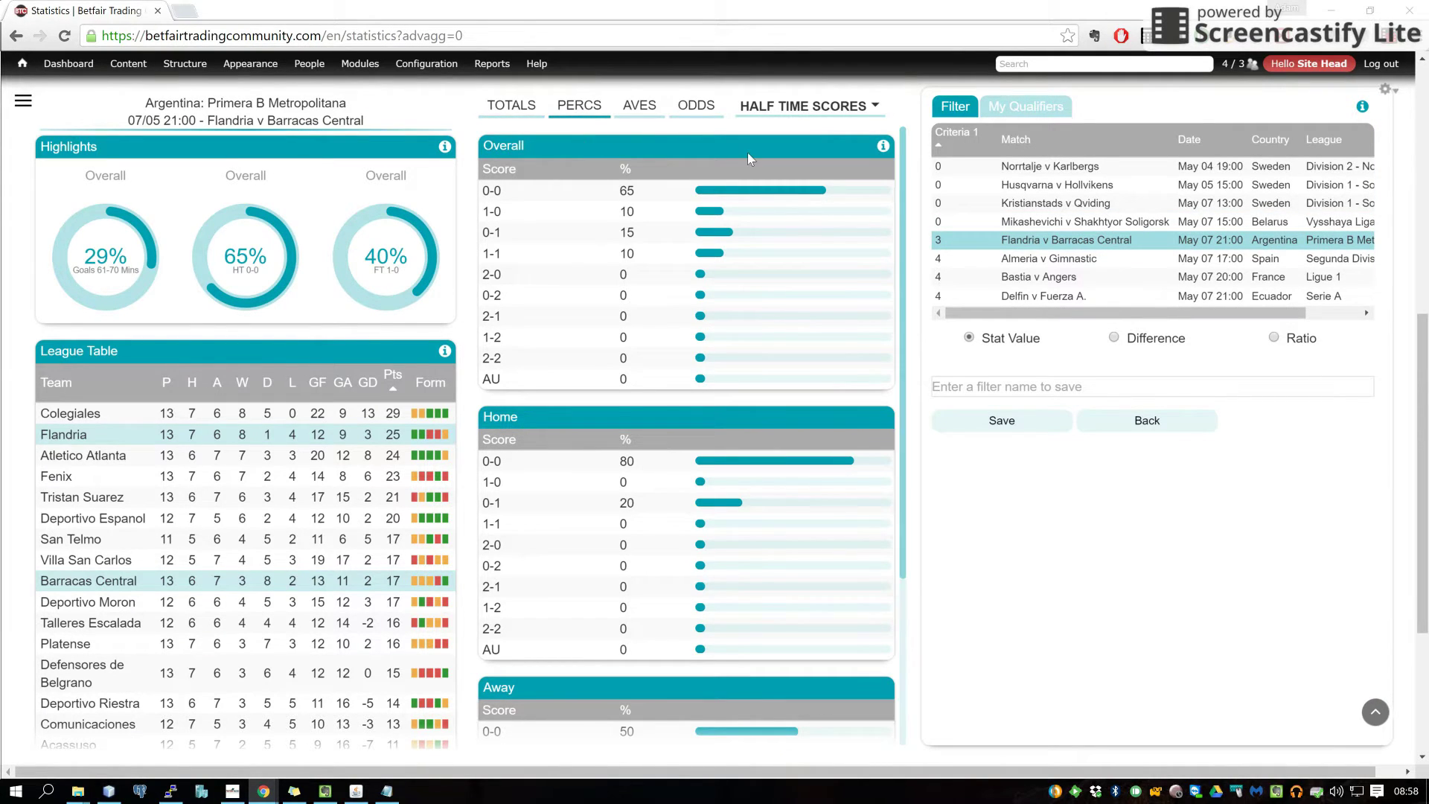
{"action": "left_click", "coordinate": [809, 111]}
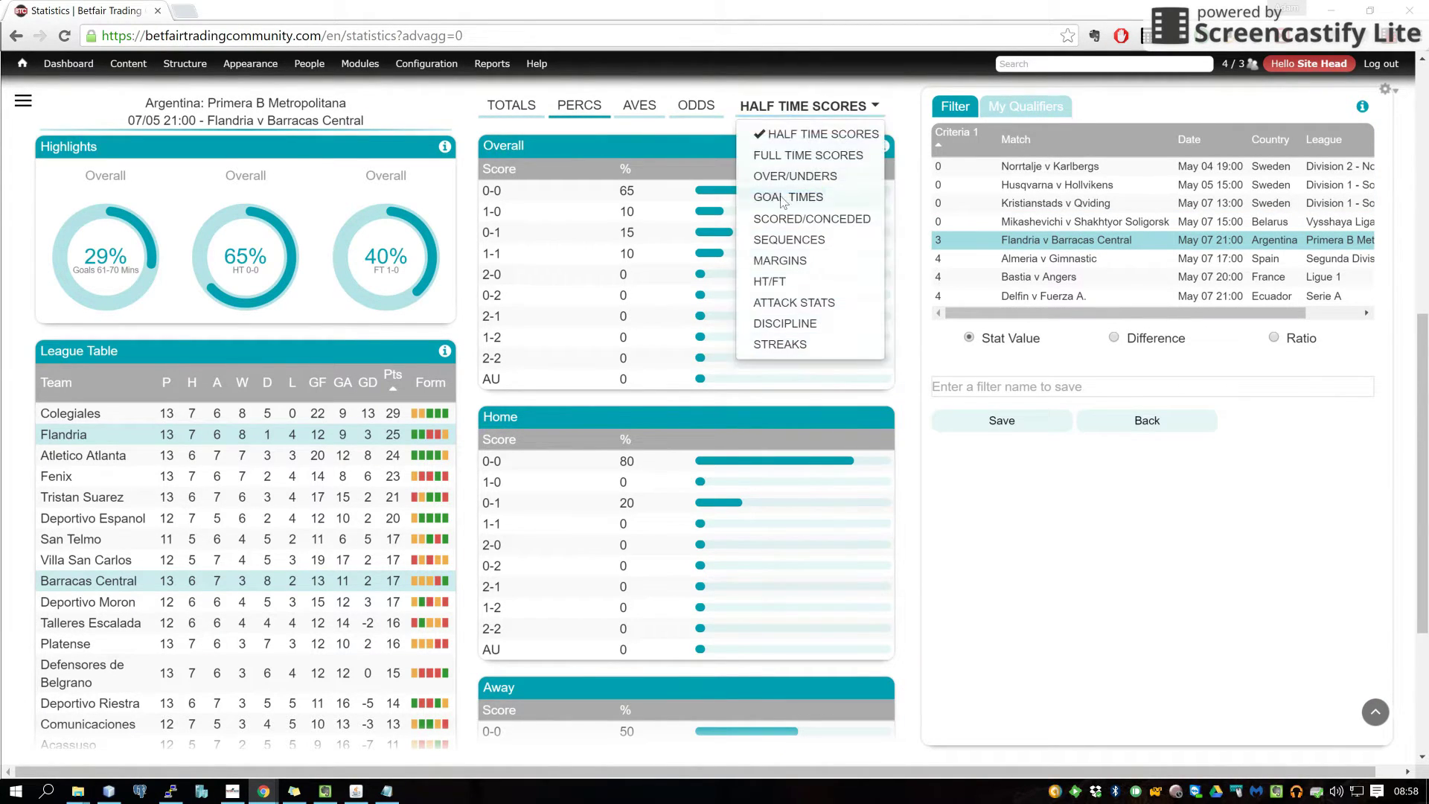
{"action": "left_click", "coordinate": [783, 197]}
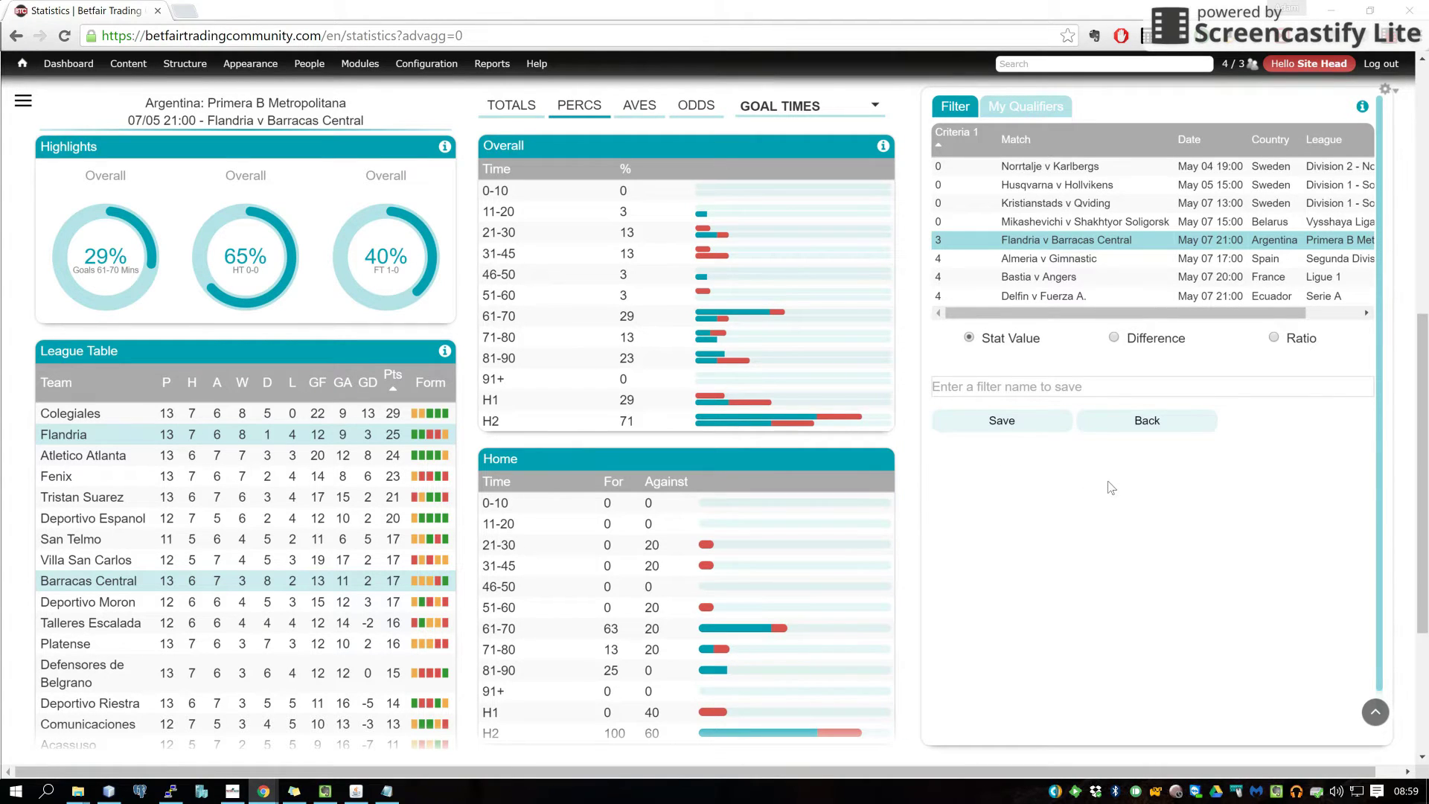
- Clear the existing filter criteria and start a new stat with subject Overall and type Total
{"action": "left_click", "coordinate": [1182, 421]}
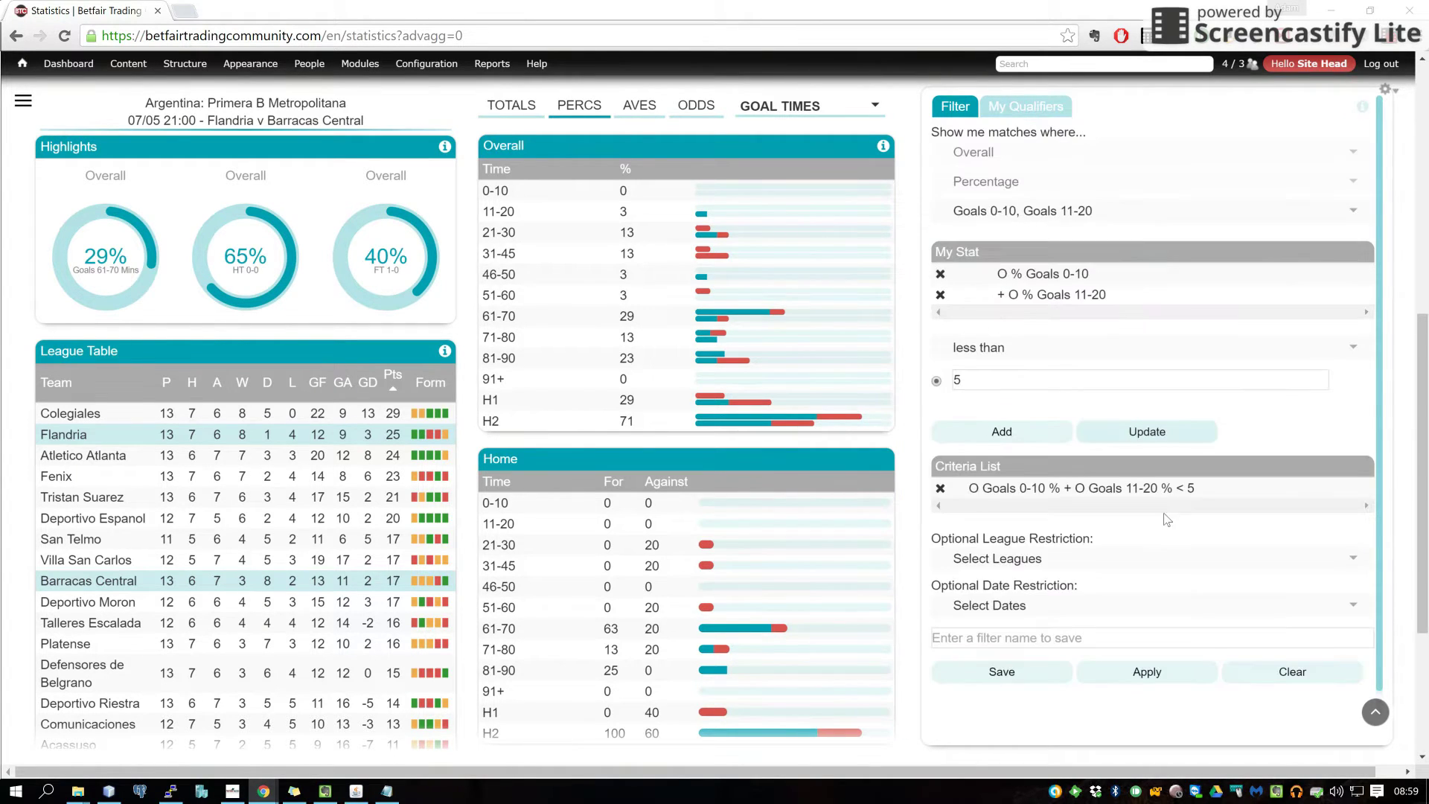
{"action": "left_click", "coordinate": [1294, 679]}
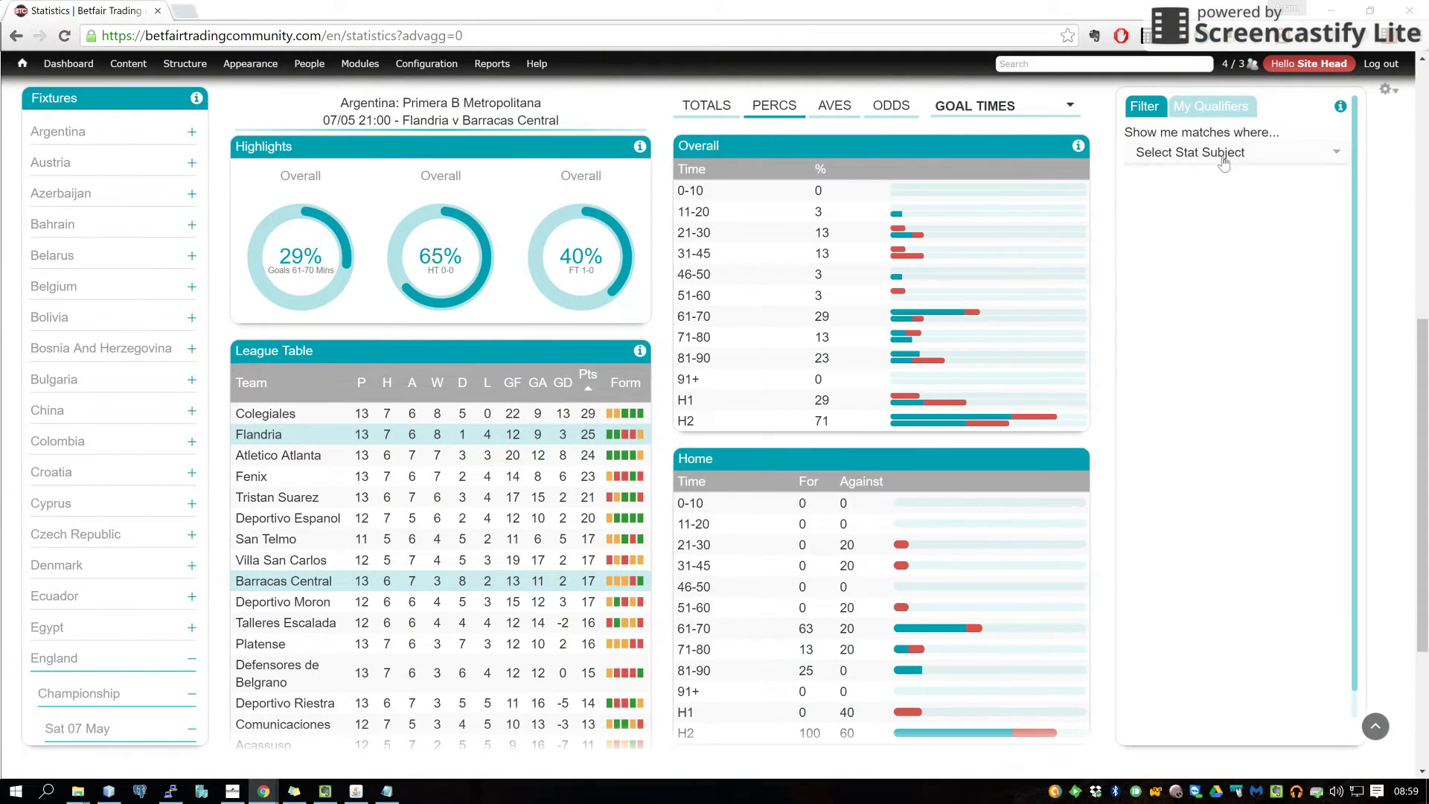
{"action": "left_click", "coordinate": [1263, 157]}
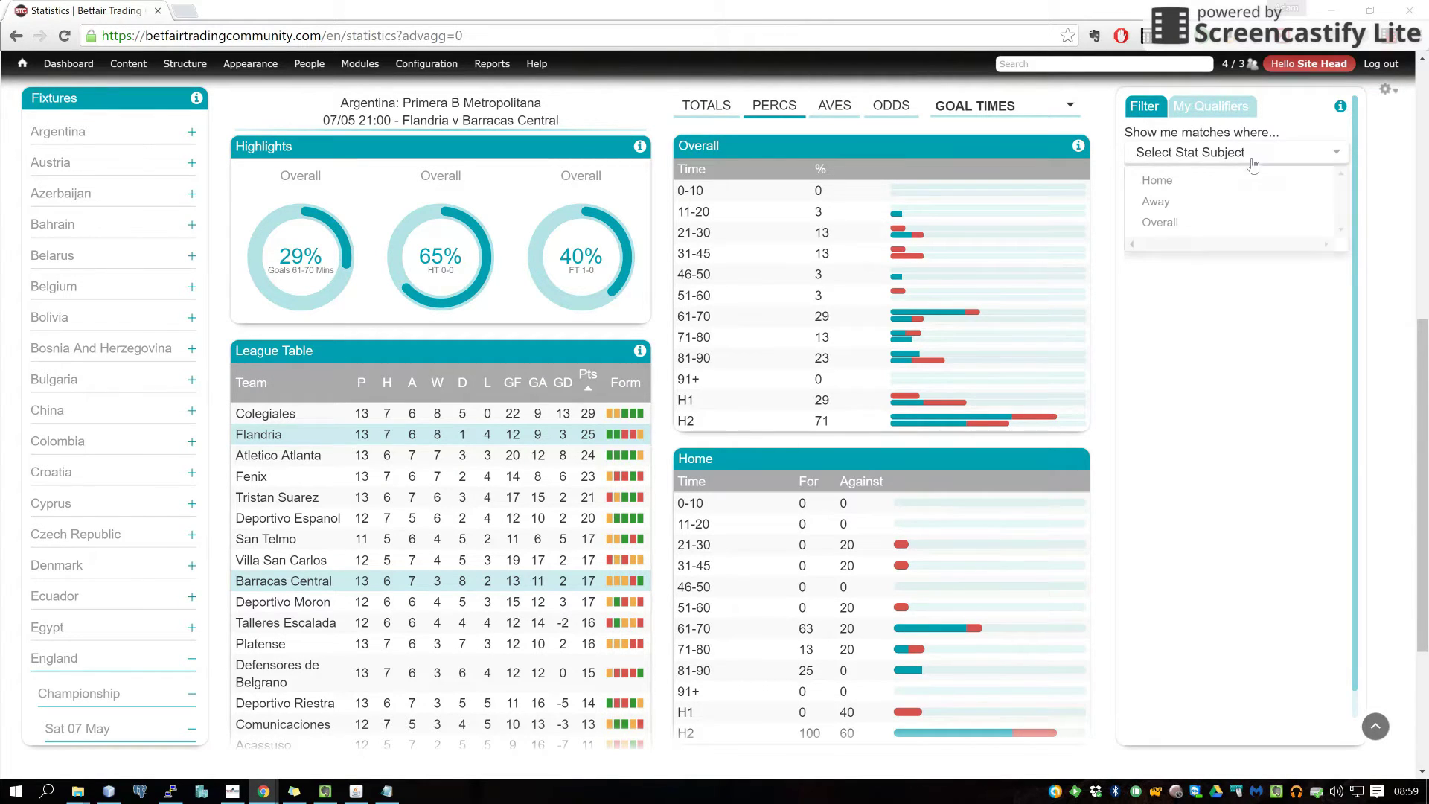
{"action": "left_click", "coordinate": [1201, 223]}
{"action": "left_click", "coordinate": [1234, 183]}
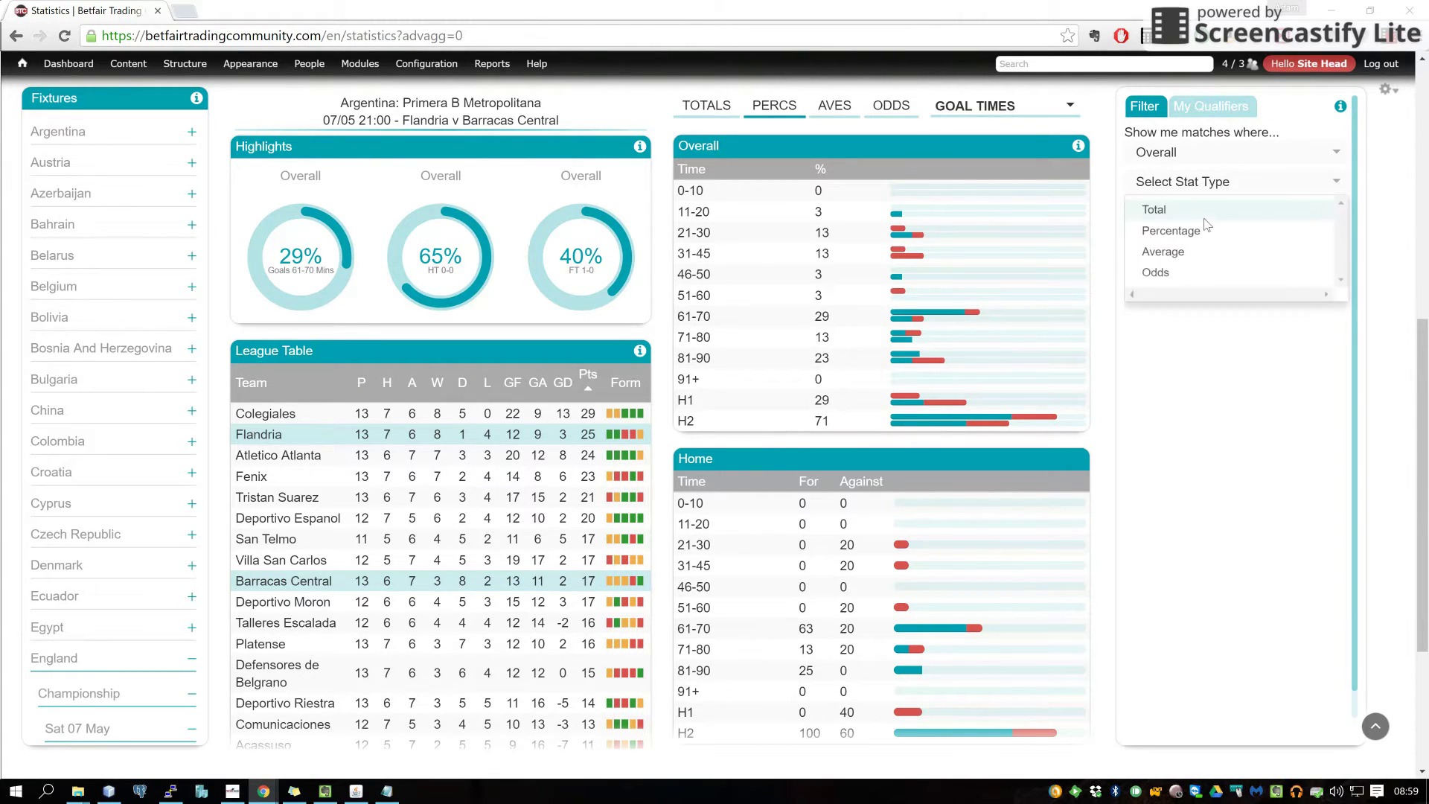
{"action": "left_click", "coordinate": [1204, 218]}
- Find the goal times stats and combine Goals 0-10 with Goals 11-20
{"action": "left_click", "coordinate": [1202, 212]}
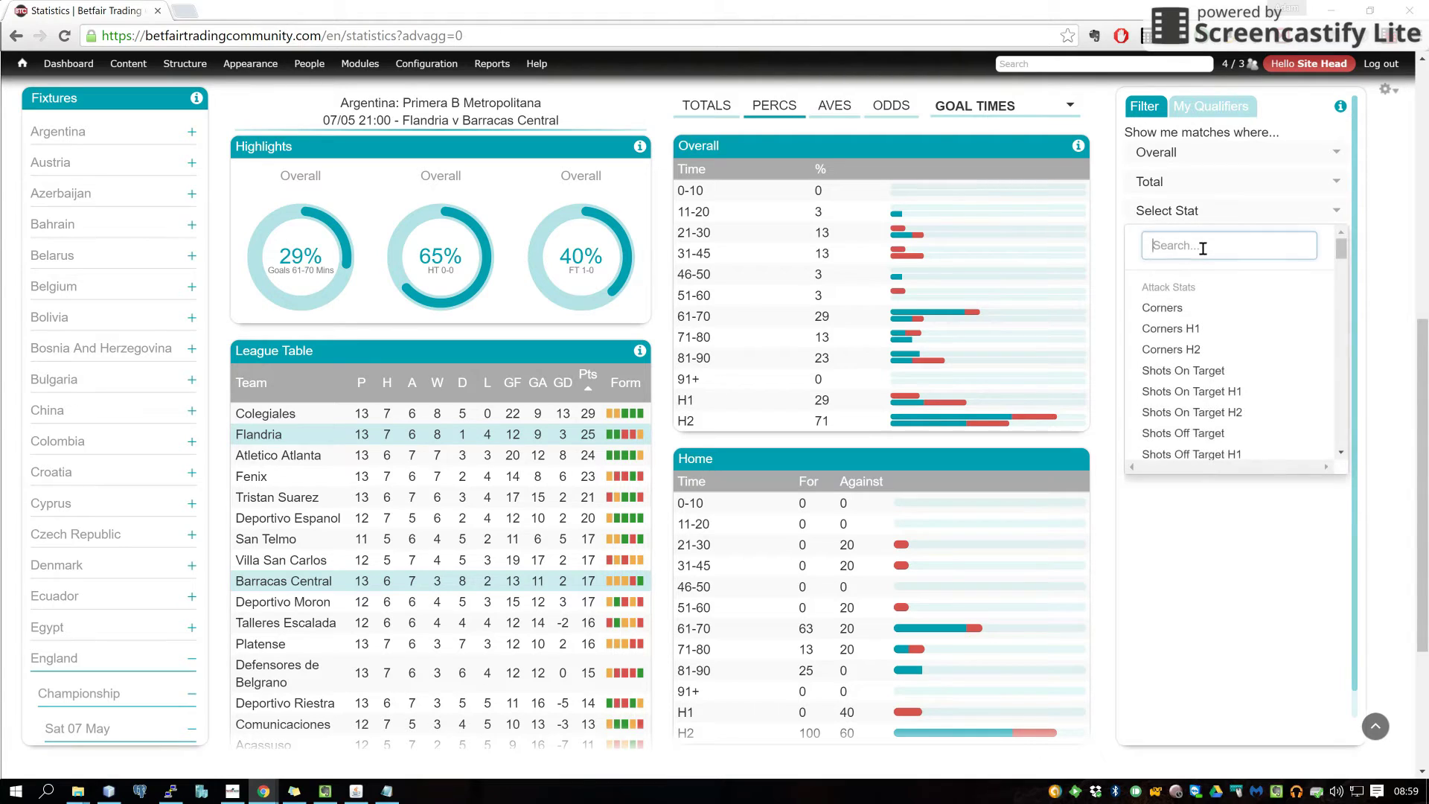
{"action": "type", "text": "goal times"}
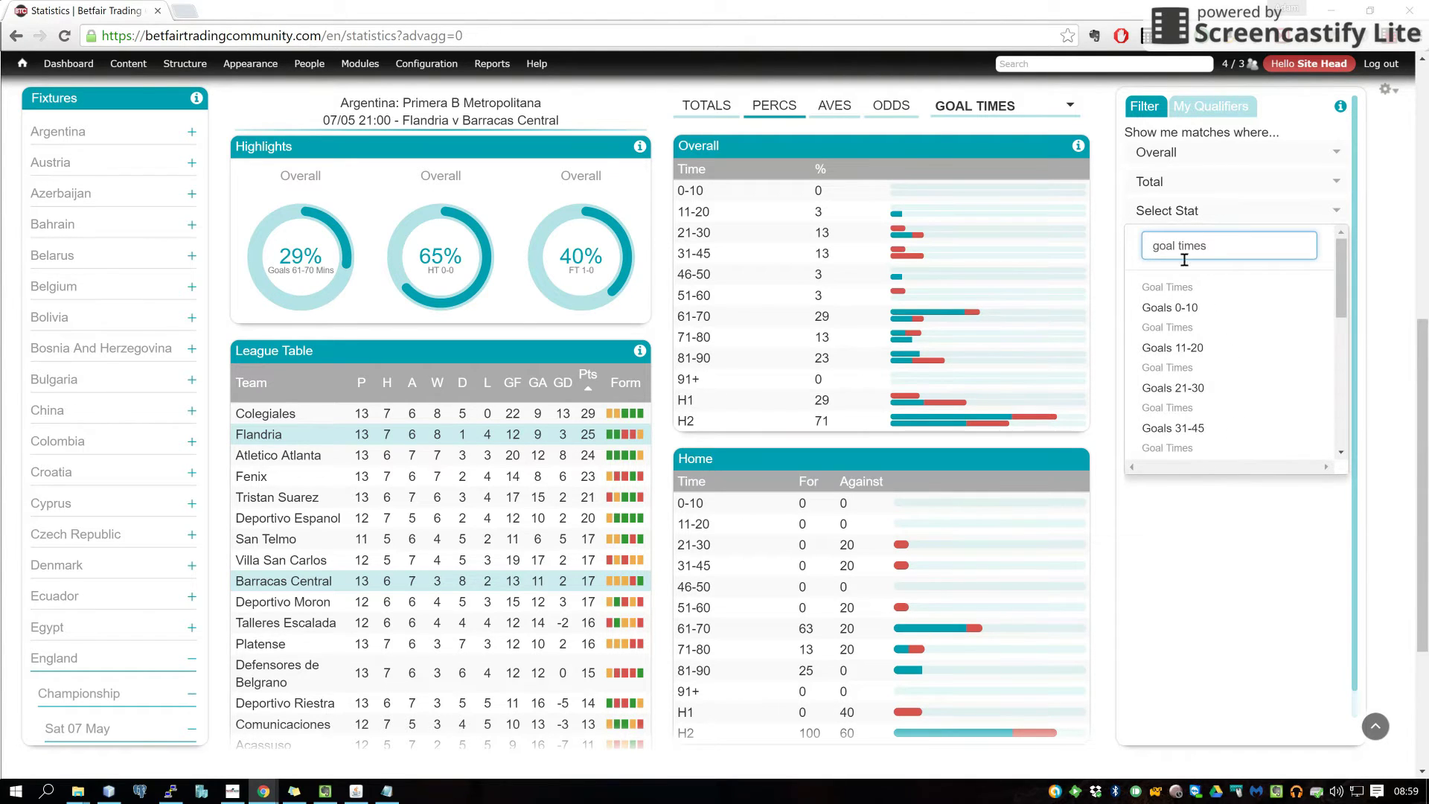
{"action": "left_click", "coordinate": [1185, 307]}
{"action": "left_click", "coordinate": [1188, 347]}
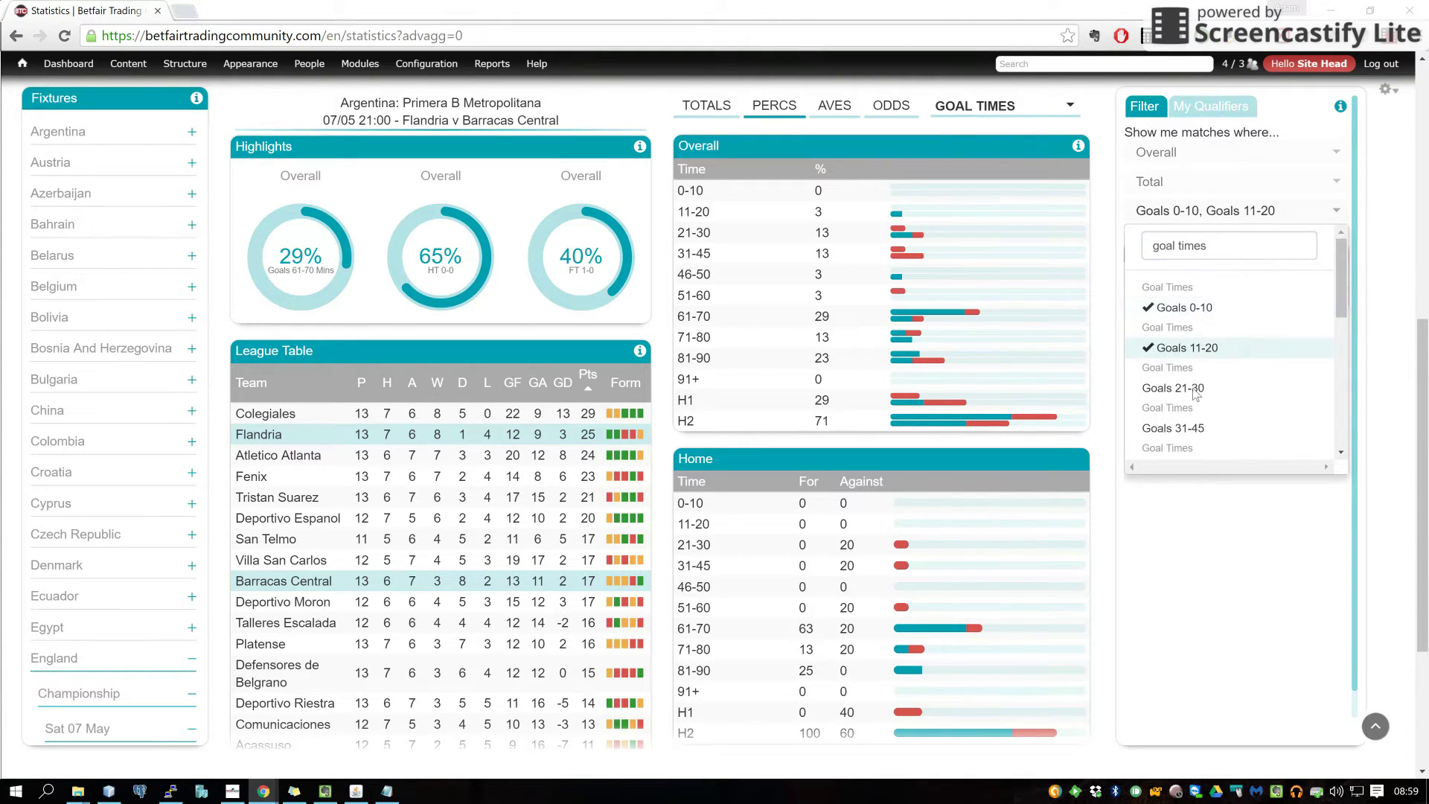
{"action": "left_click", "coordinate": [1215, 538]}
- Require the combined total to be greater than 15, add it to the criteria list and apply the filter
{"action": "left_click", "coordinate": [1189, 361]}
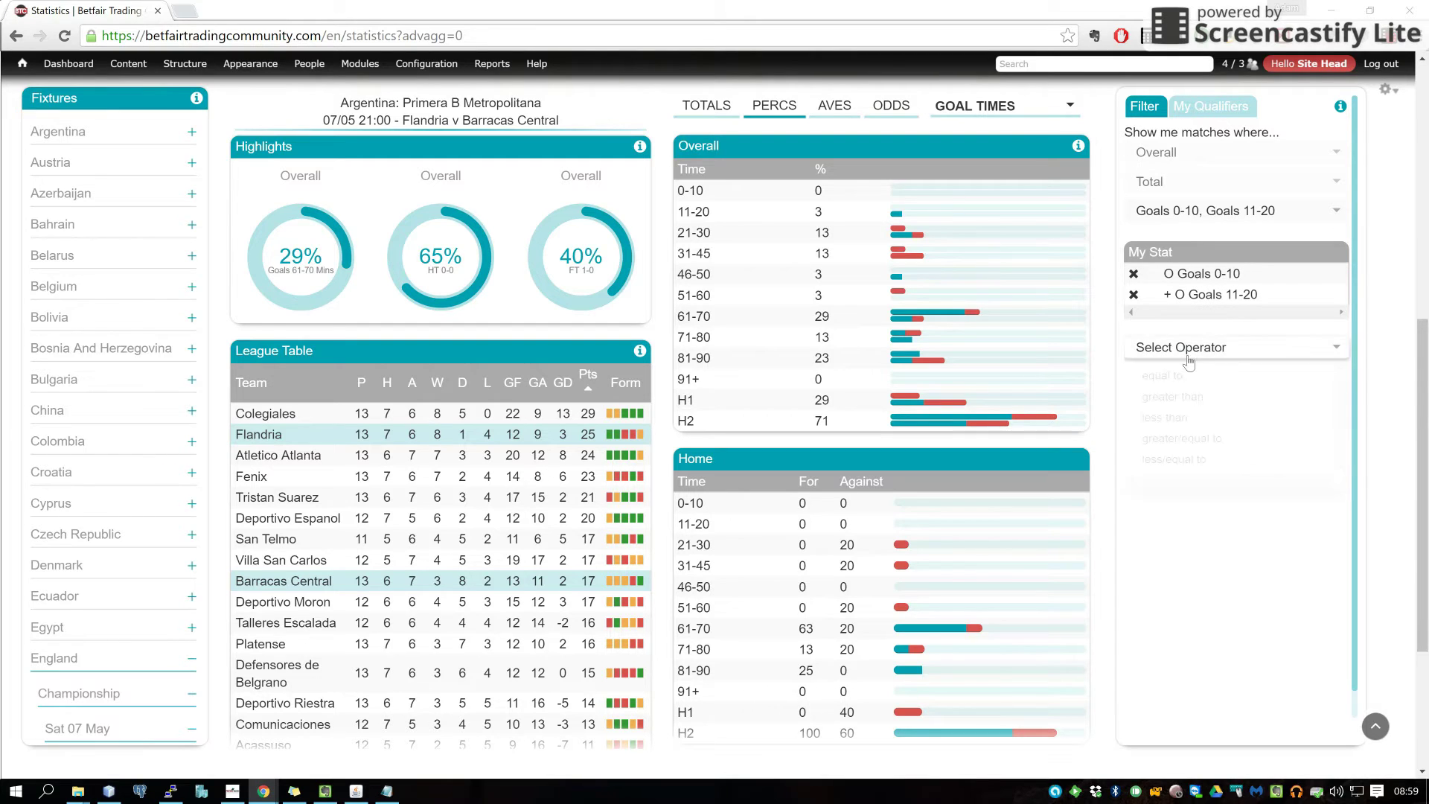
{"action": "left_click", "coordinate": [1183, 397]}
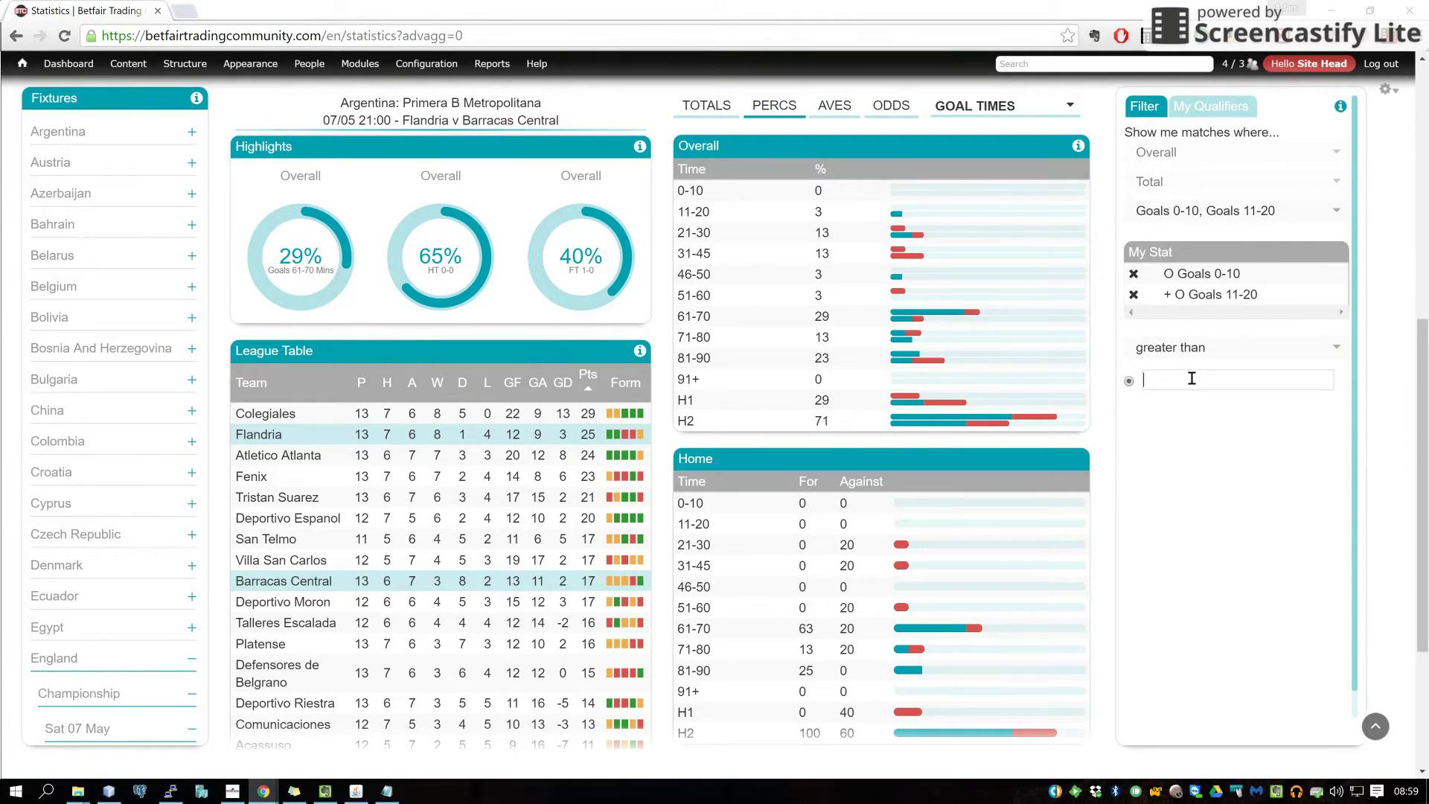
{"action": "left_click", "coordinate": [1192, 379]}
{"action": "type", "text": "15"}
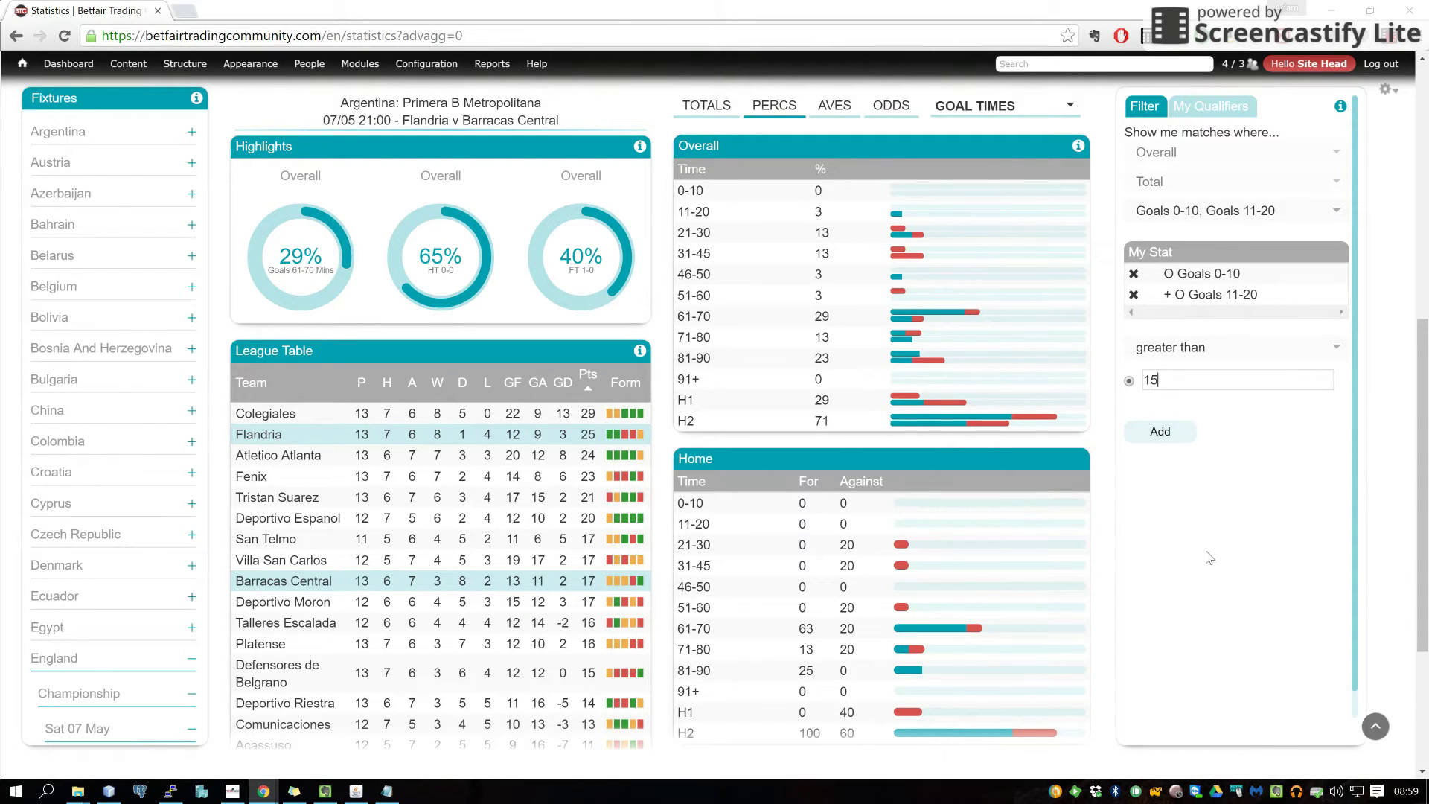
{"action": "left_click", "coordinate": [1188, 437]}
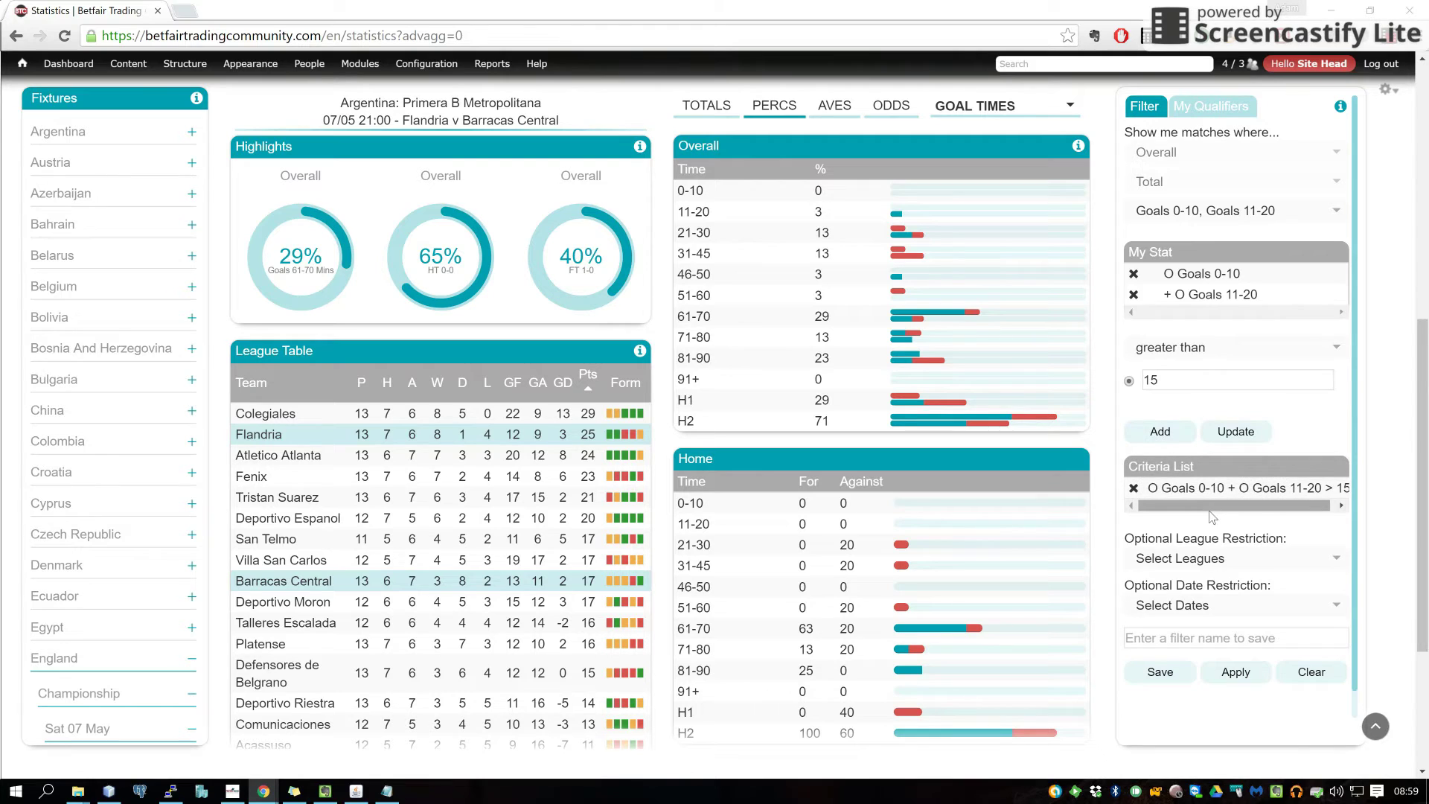
{"action": "left_click", "coordinate": [1253, 685]}
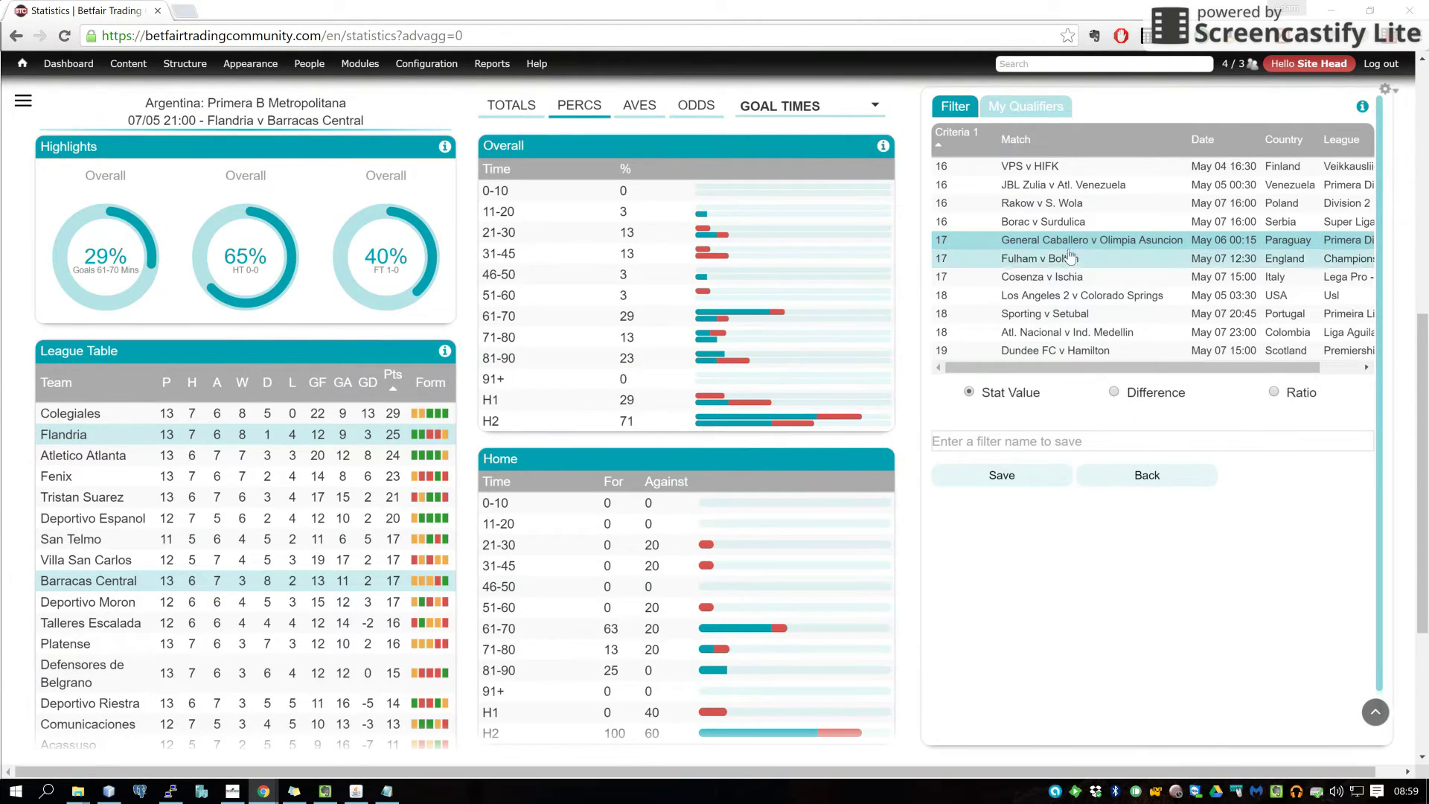
- Sort the filtered matches by Criteria 1 in descending order and show the goal times totals for Dundee FC v Hamilton
{"action": "left_click", "coordinate": [974, 141]}
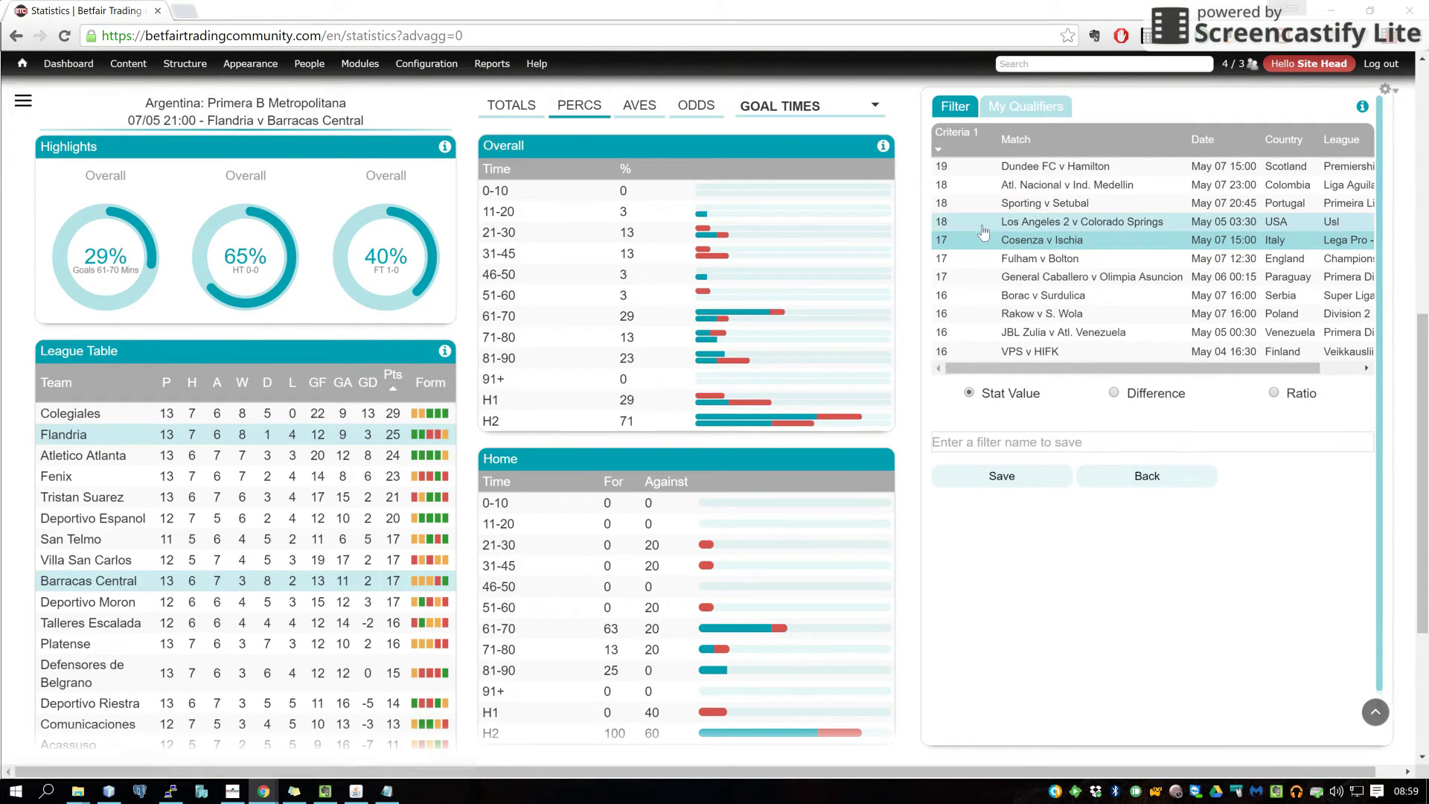
{"action": "left_click", "coordinate": [982, 173]}
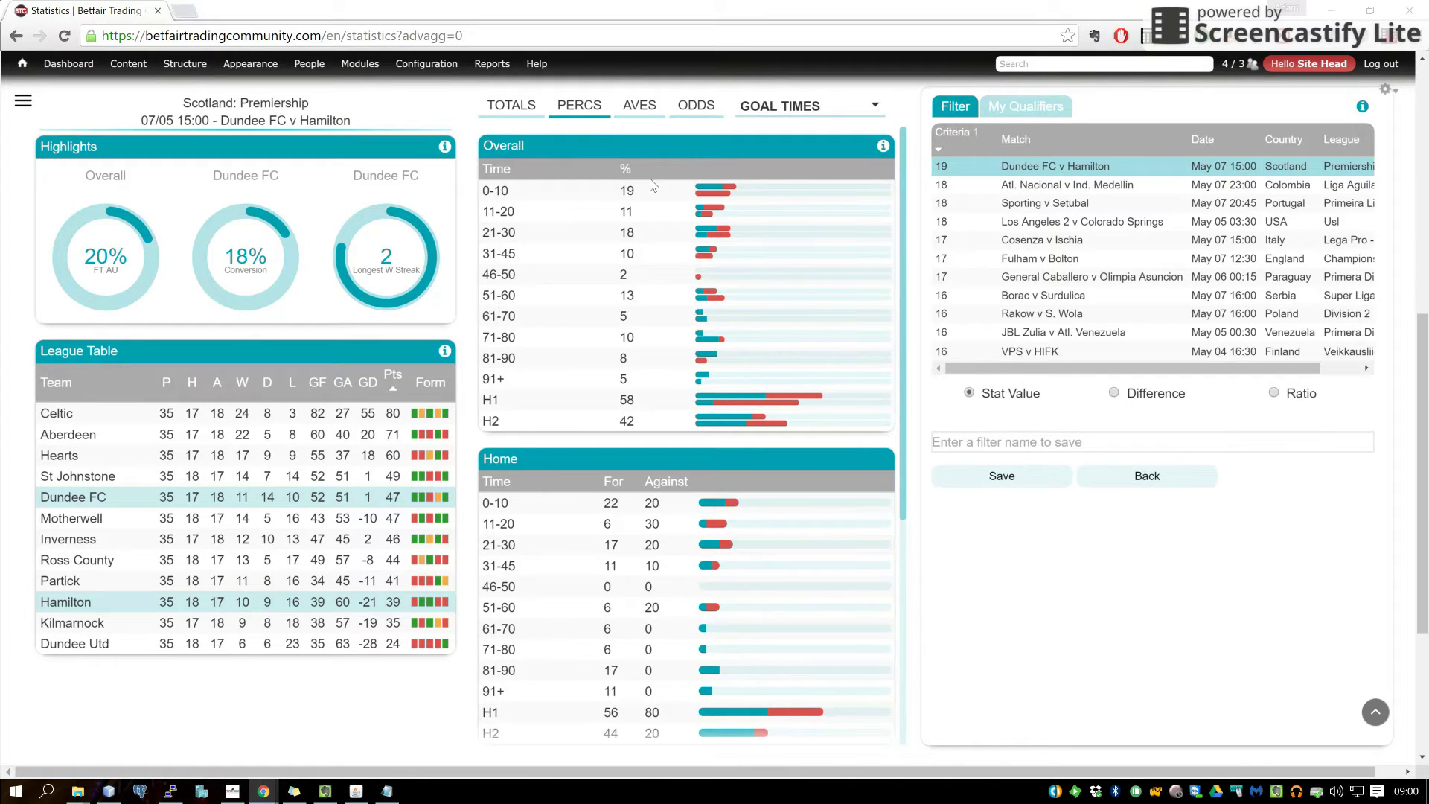
{"action": "left_click", "coordinate": [512, 107]}
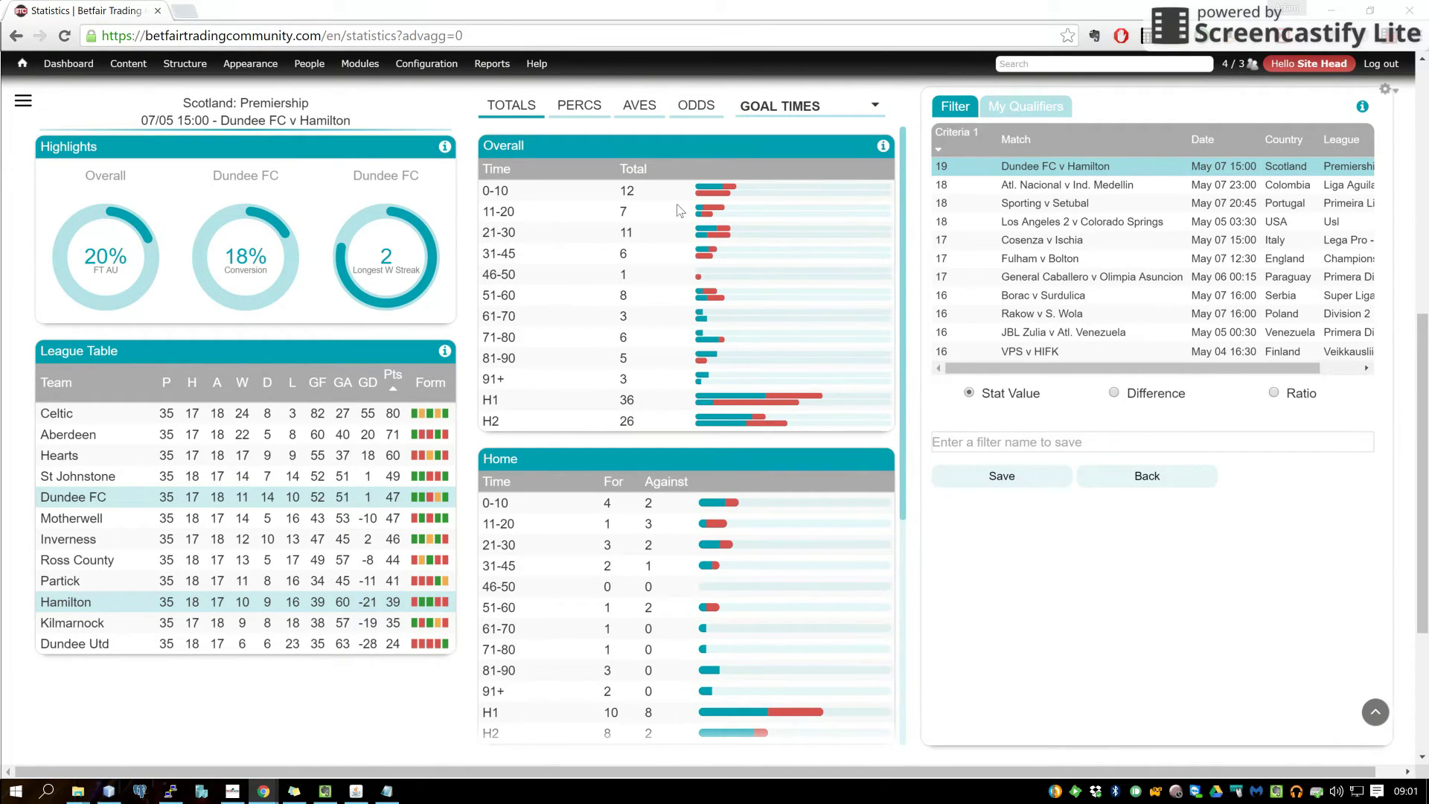
- Show the half time scores totals for Dundee FC v Hamilton, and switch back to the goal times totals
{"action": "left_click", "coordinate": [749, 115]}
{"action": "left_click", "coordinate": [748, 137]}
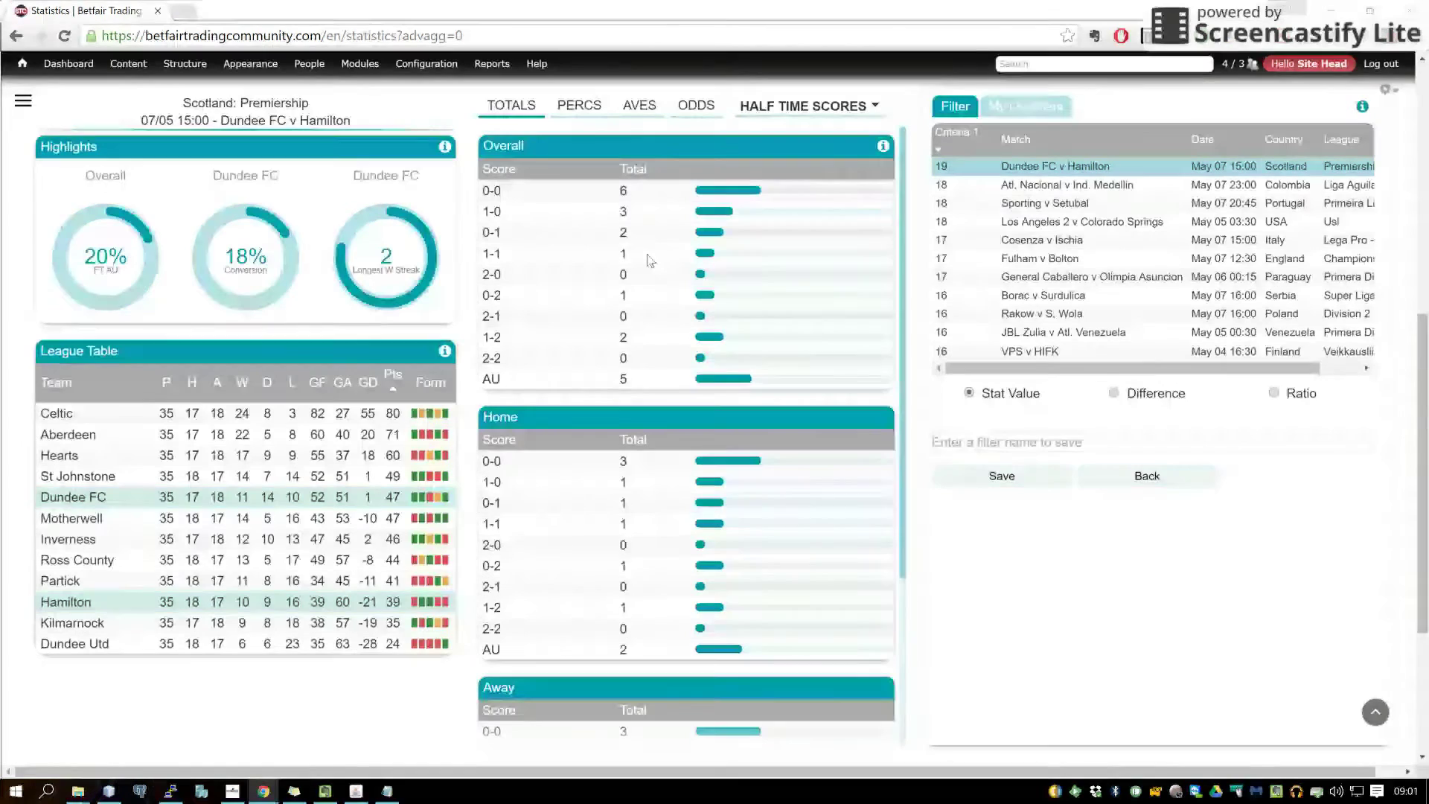
{"action": "left_click", "coordinate": [800, 105]}
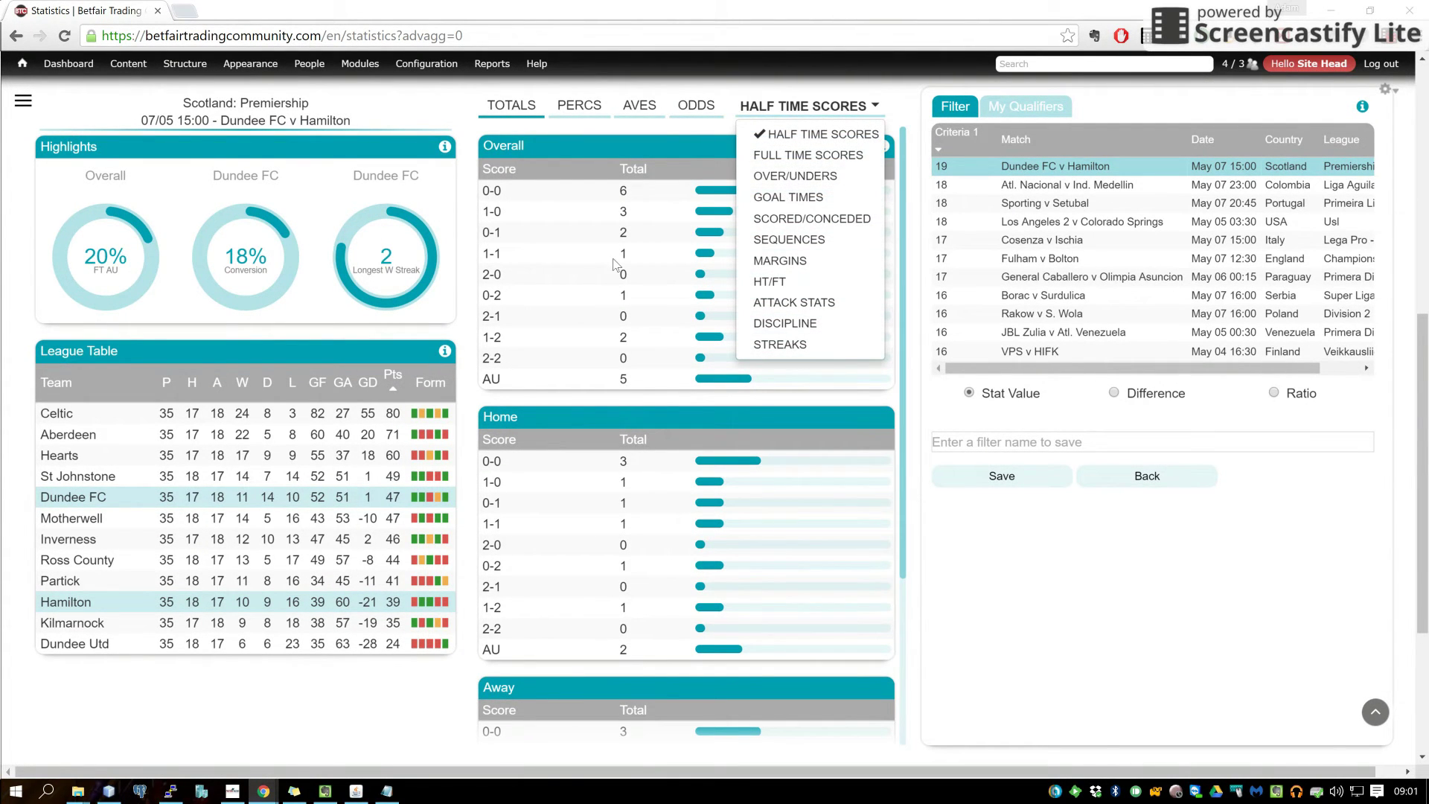
{"action": "left_click", "coordinate": [765, 200]}
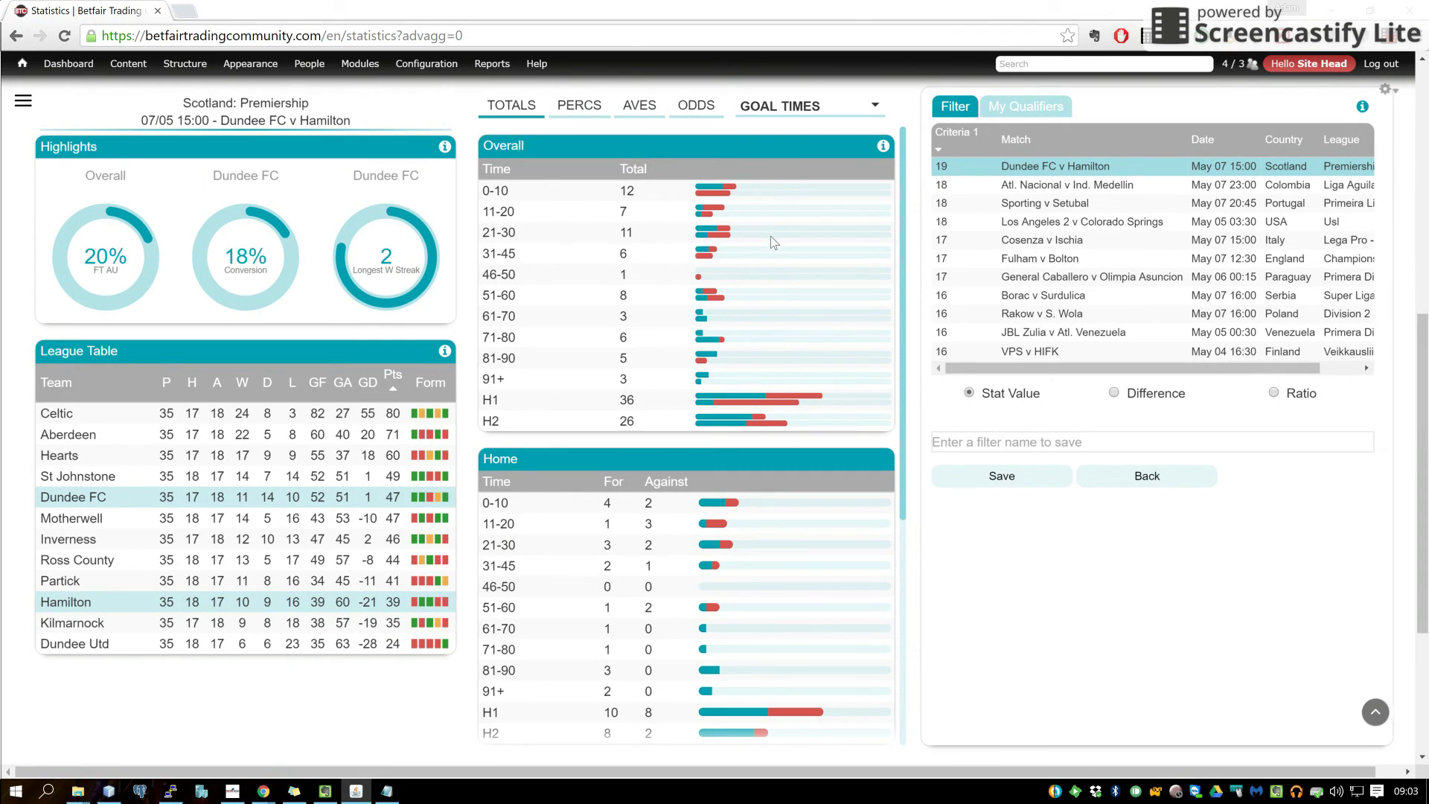
- Display the over/unders statistics for Dundee FC v Hamilton as percentages
{"action": "left_click", "coordinate": [790, 106]}
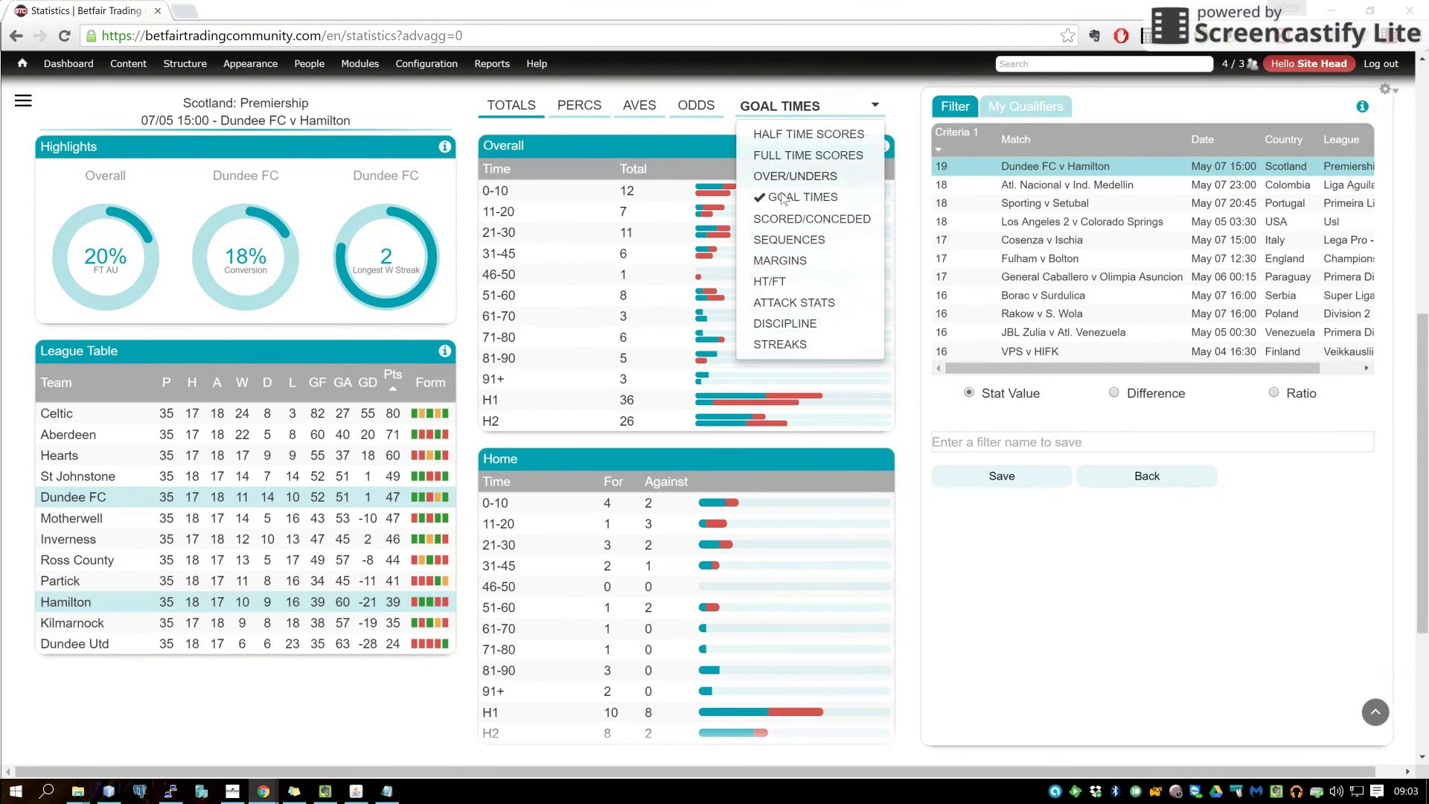
{"action": "left_click", "coordinate": [786, 177]}
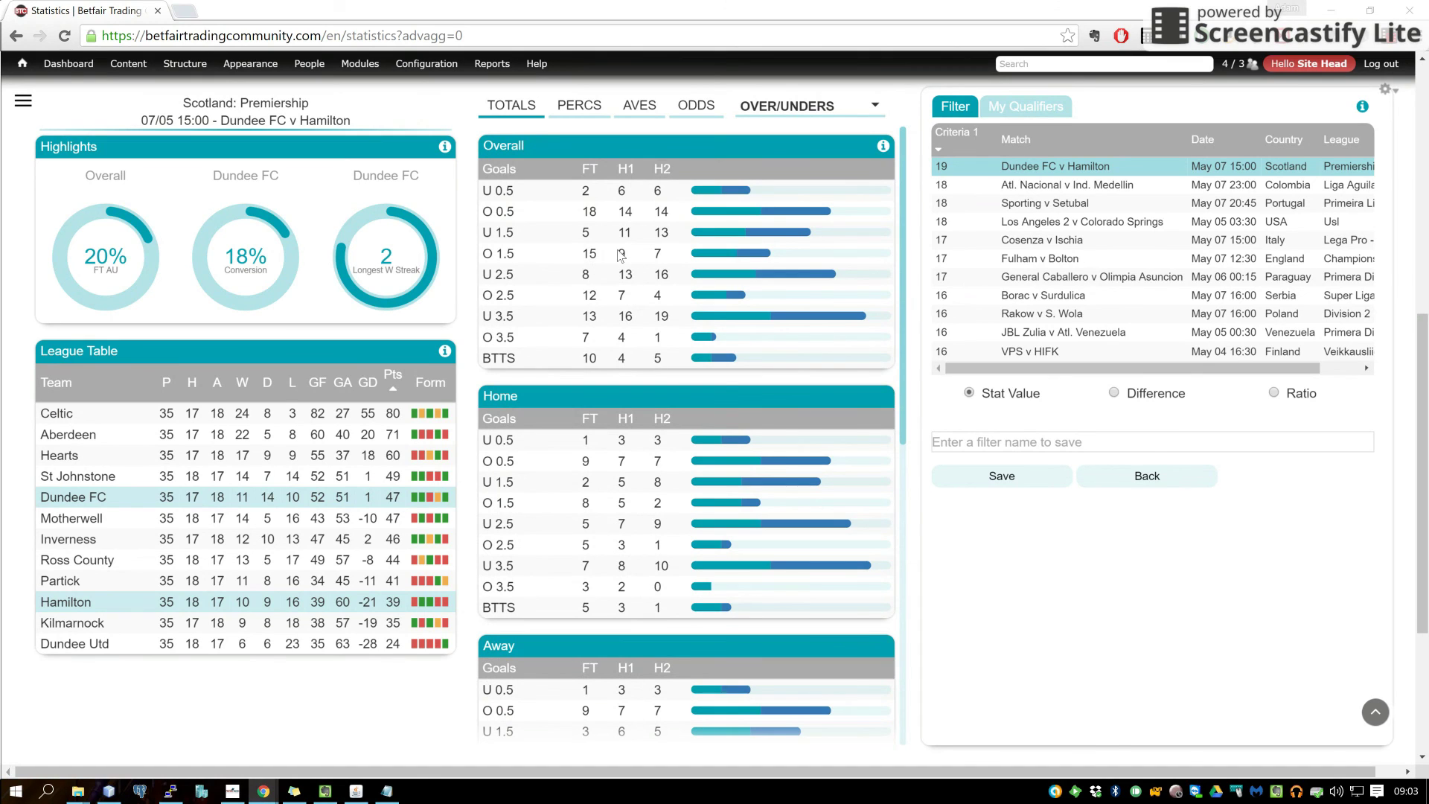
{"action": "left_click", "coordinate": [583, 108]}
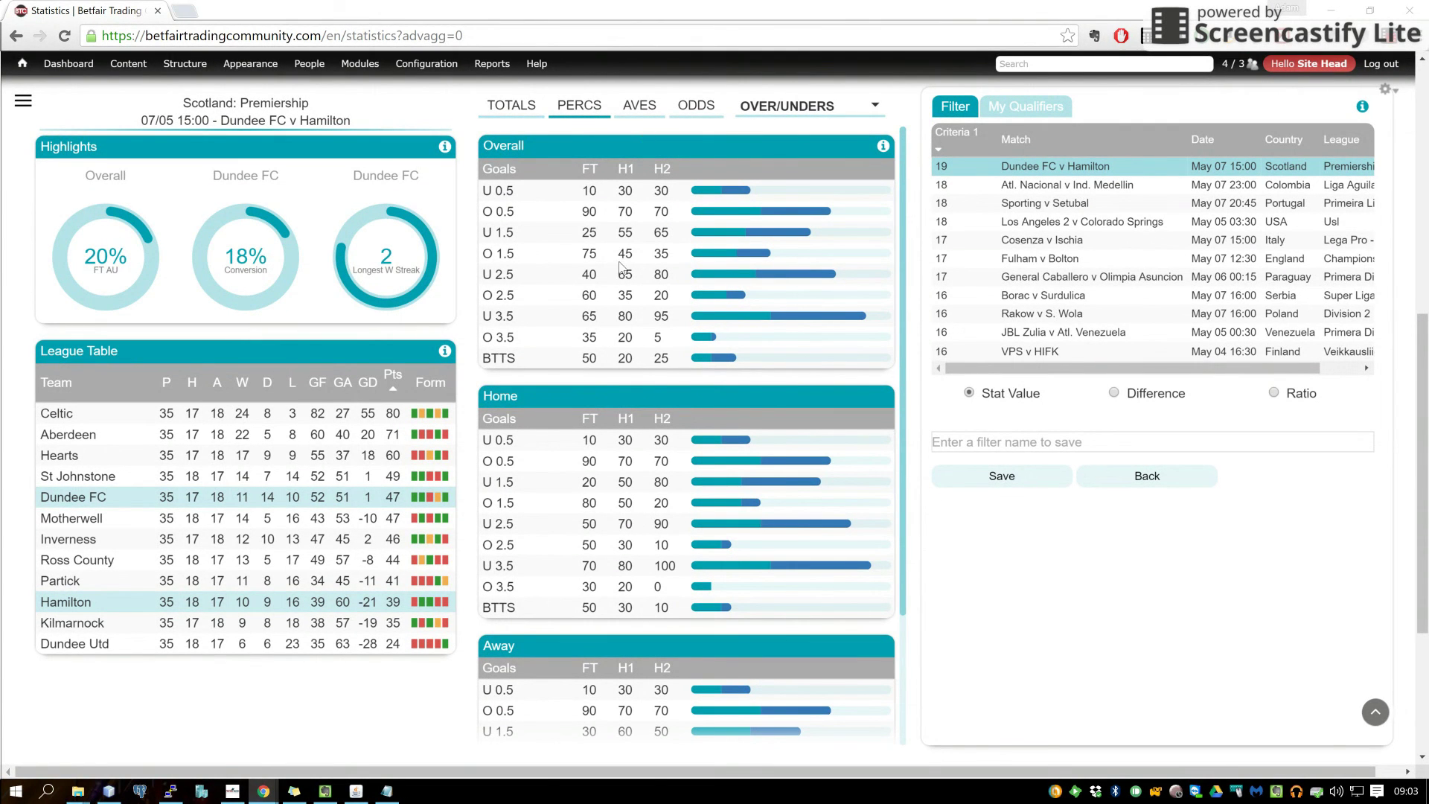